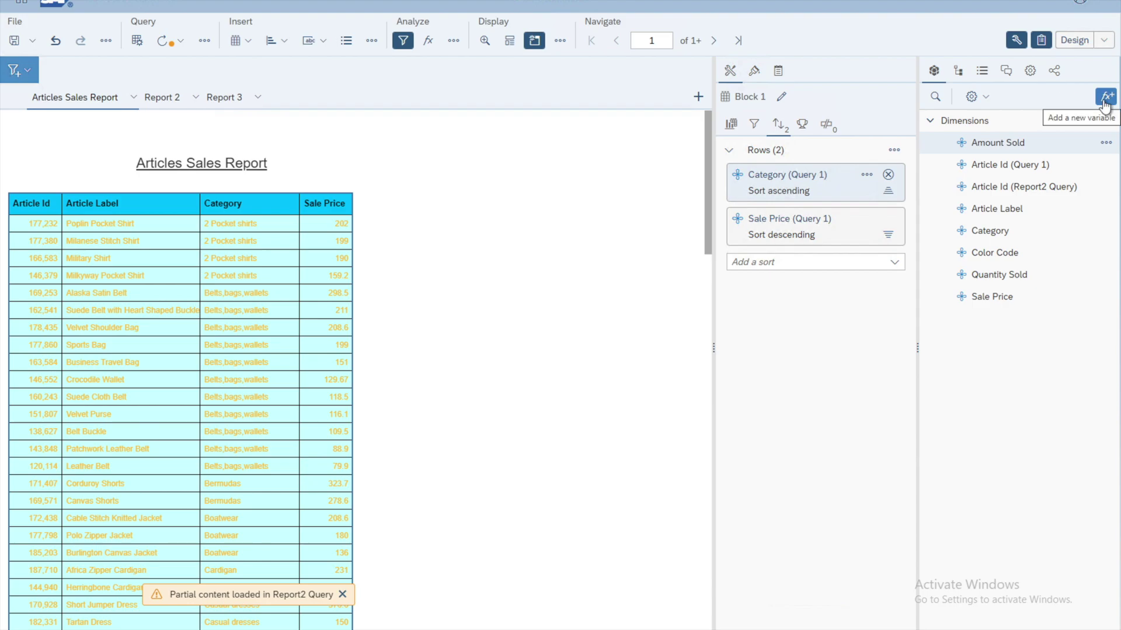
Start a new variable named "Sales Commision" and set its qualification to Measure
click(1105, 99)
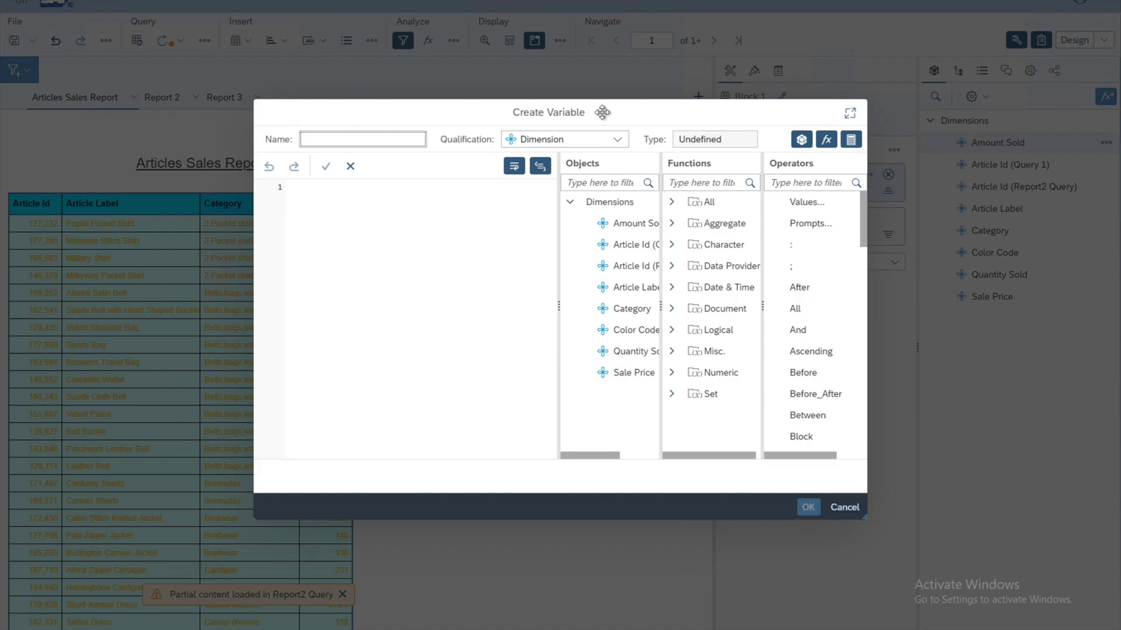
text(Sales Commision)
click(394, 143)
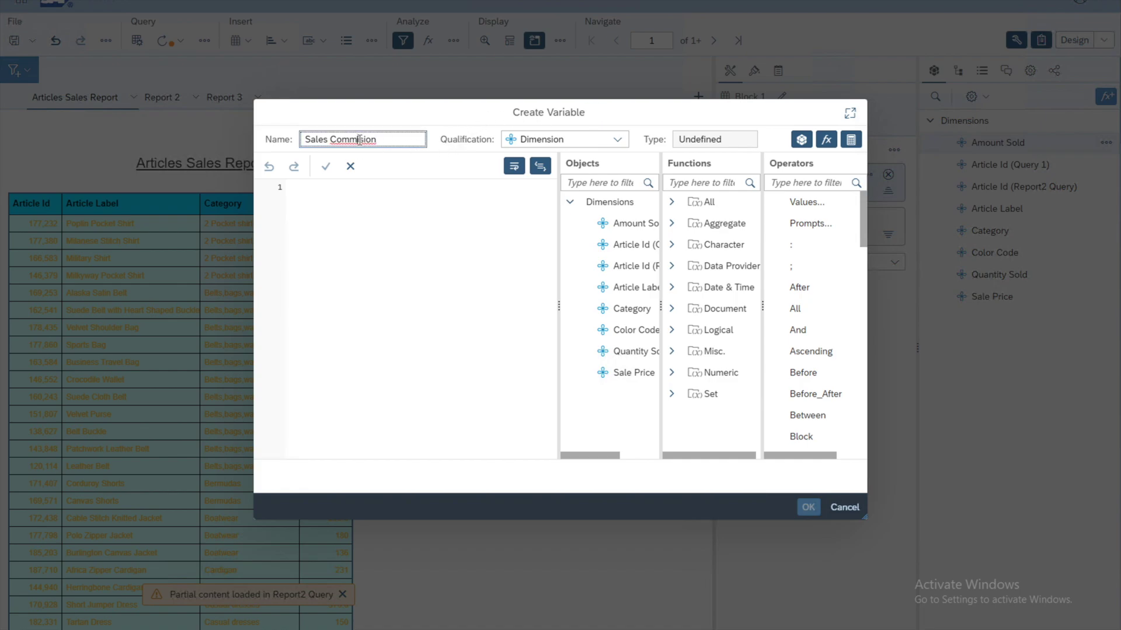
double_click(359, 140)
click(460, 144)
click(359, 140)
double_click(358, 140)
click(401, 140)
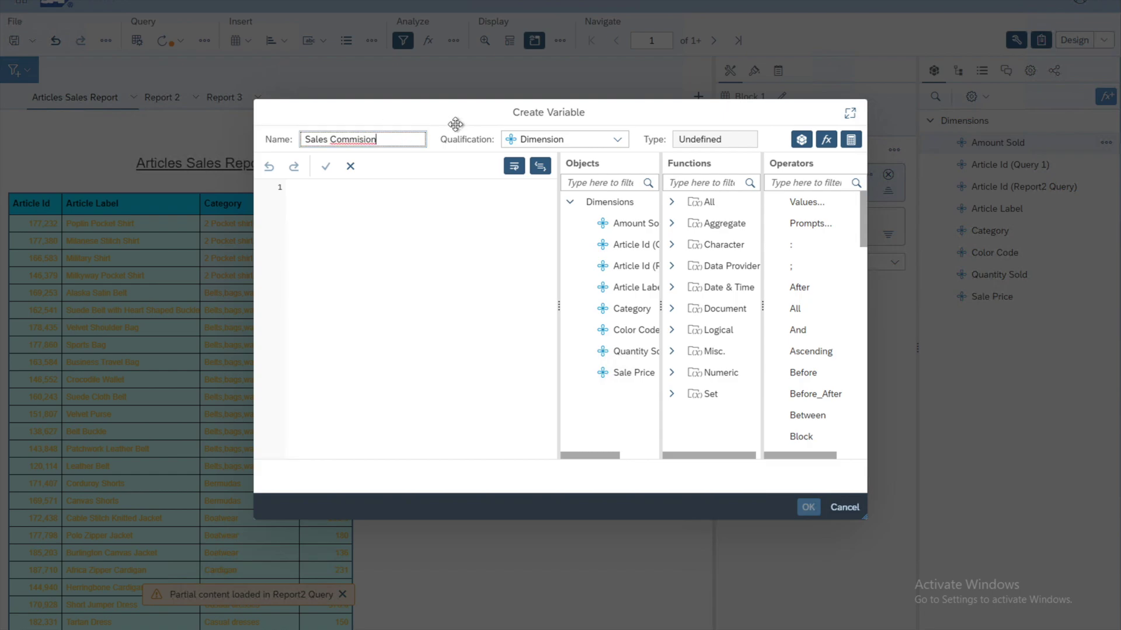
click(465, 149)
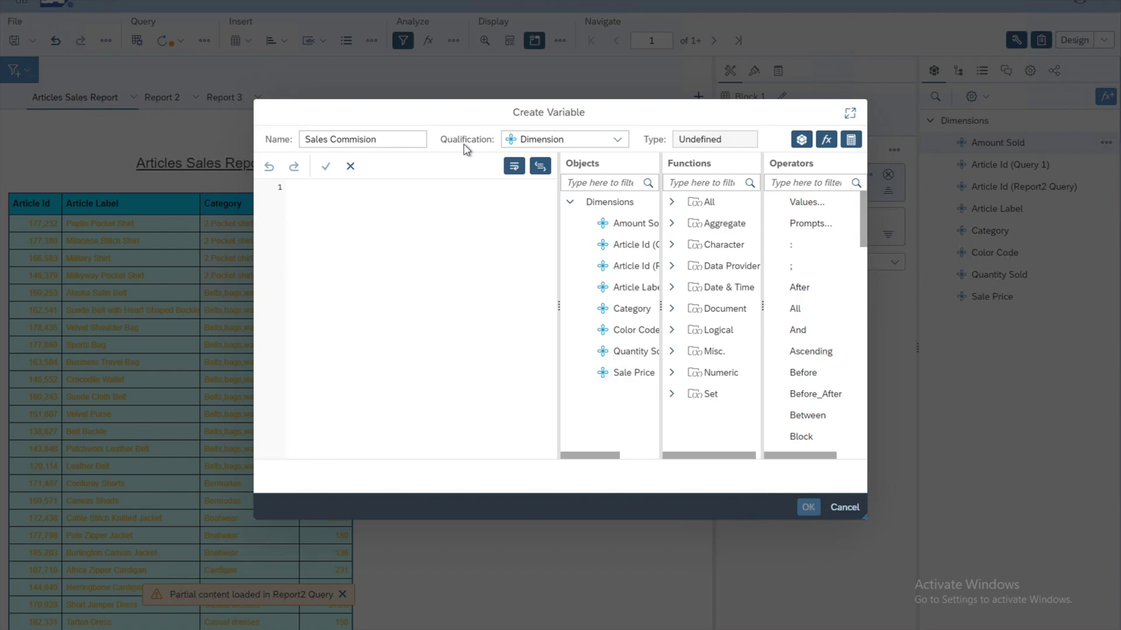
click(618, 140)
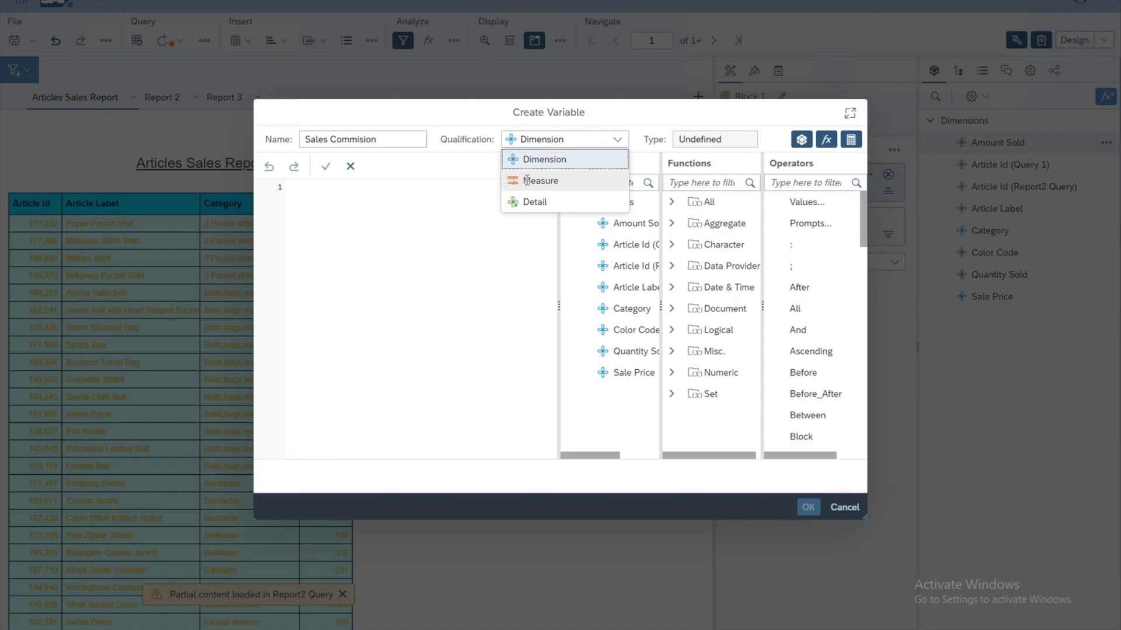
click(546, 182)
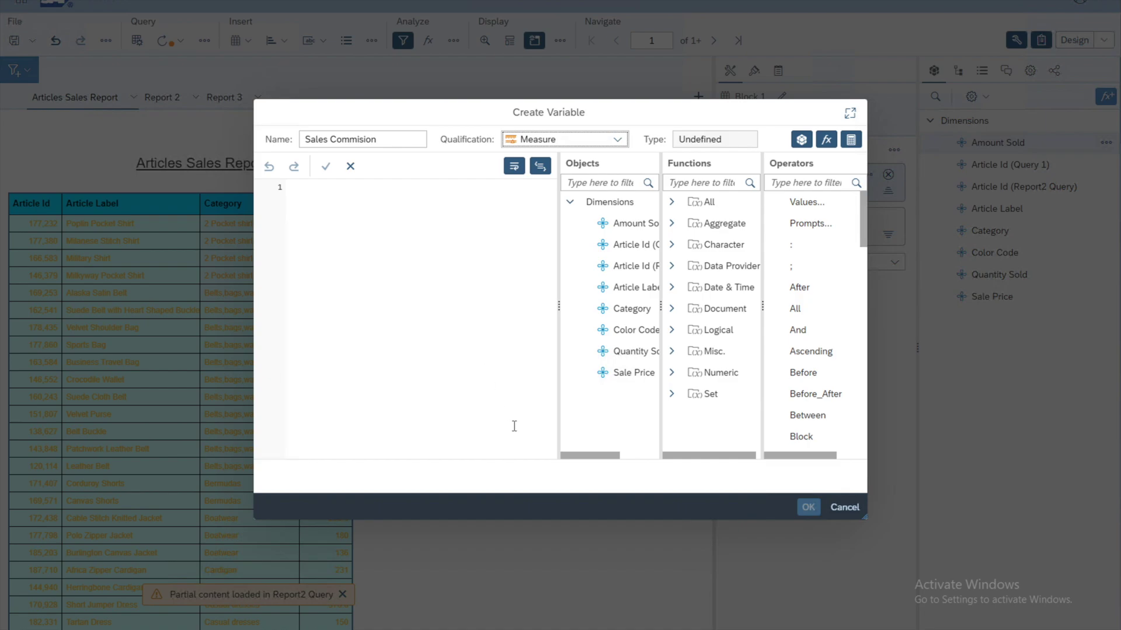
Define the variable's formula as =[Sale Price]*5/100, validate it and save the variable
drag(600, 459, 620, 458)
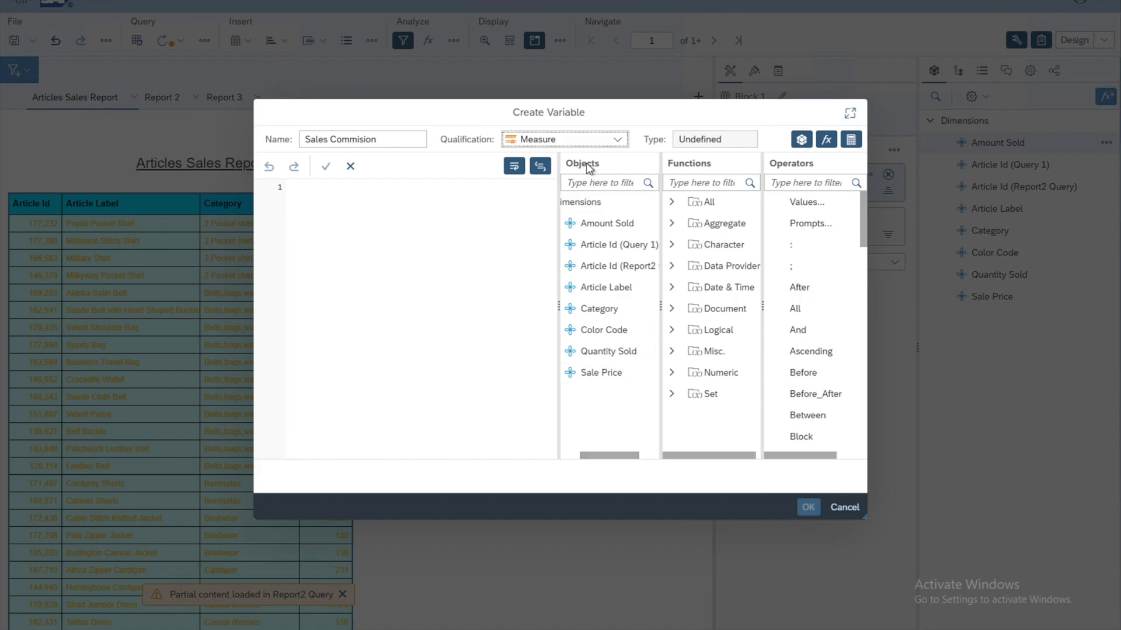
drag(626, 458, 595, 458)
double_click(625, 375)
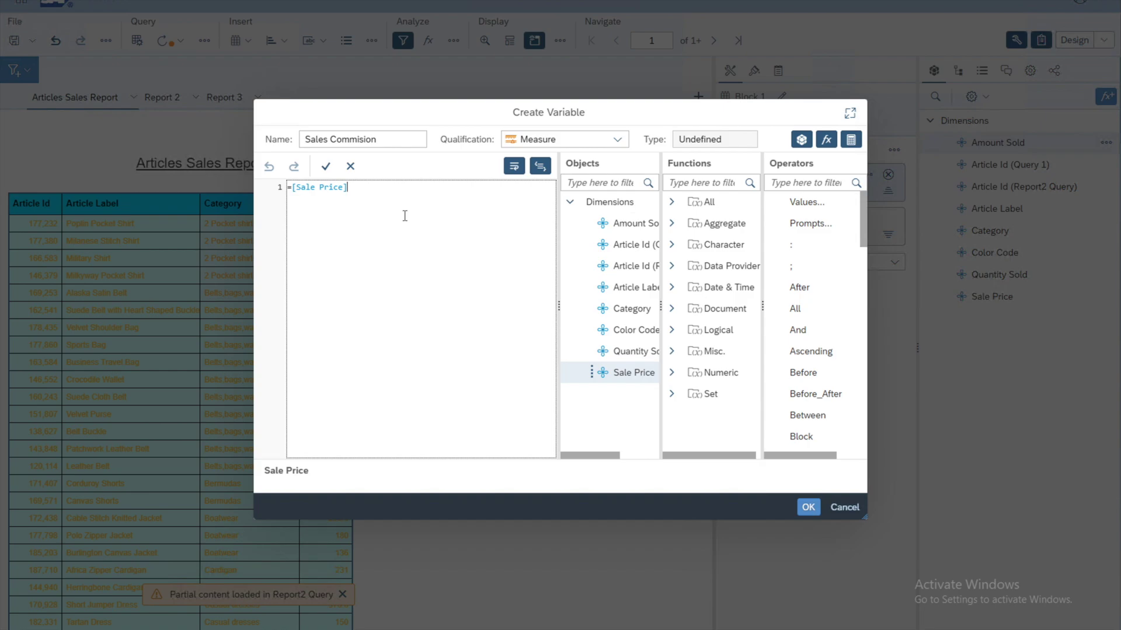
text(*5/100)
click(325, 169)
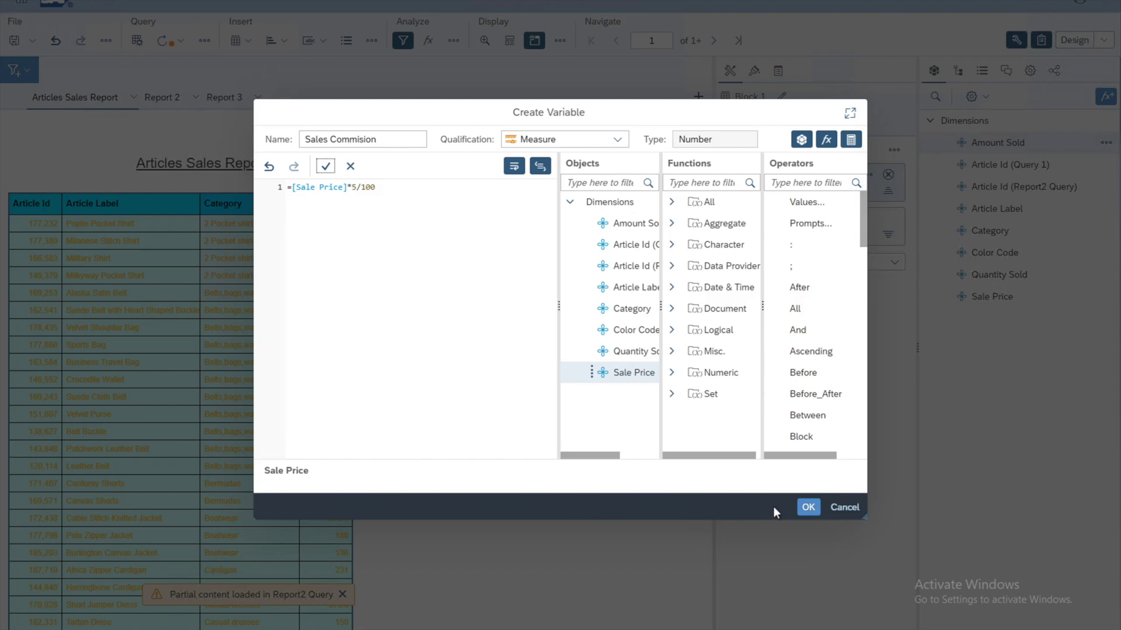
click(802, 509)
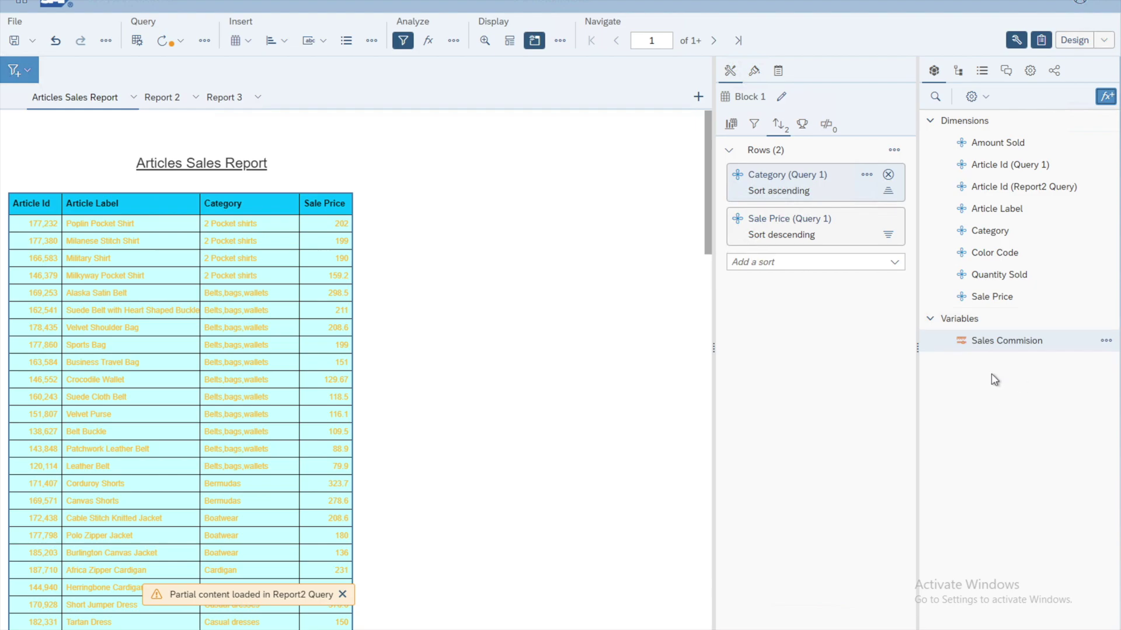
Assign the Sales Commision variable to the columns of the articles table, and remove it from the column assignment
mouse_move(1012, 347)
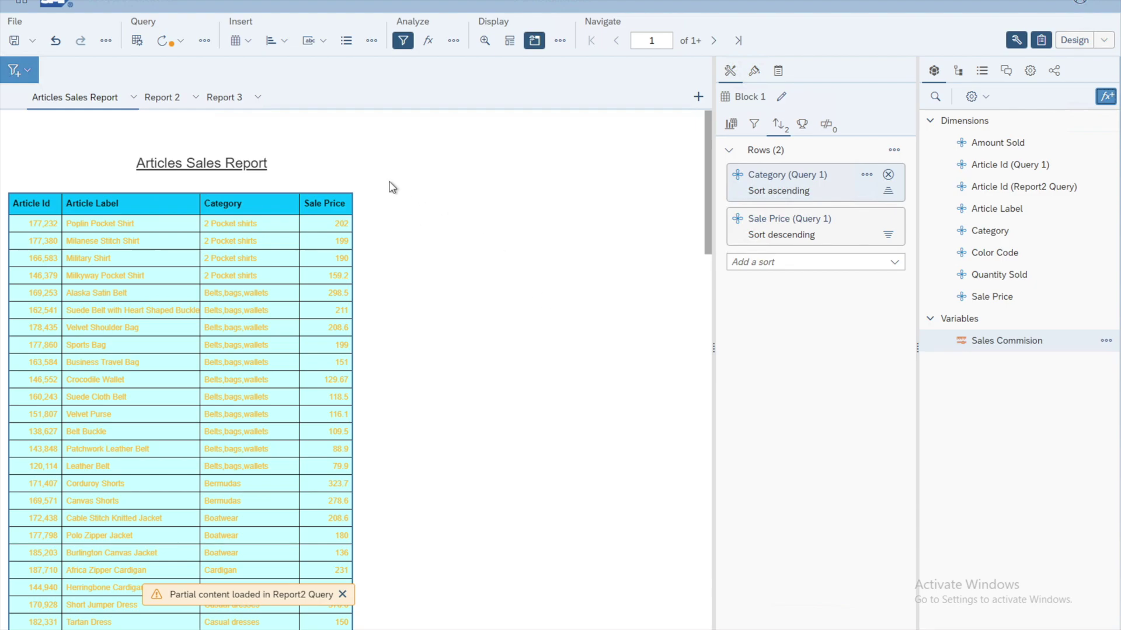
click(731, 125)
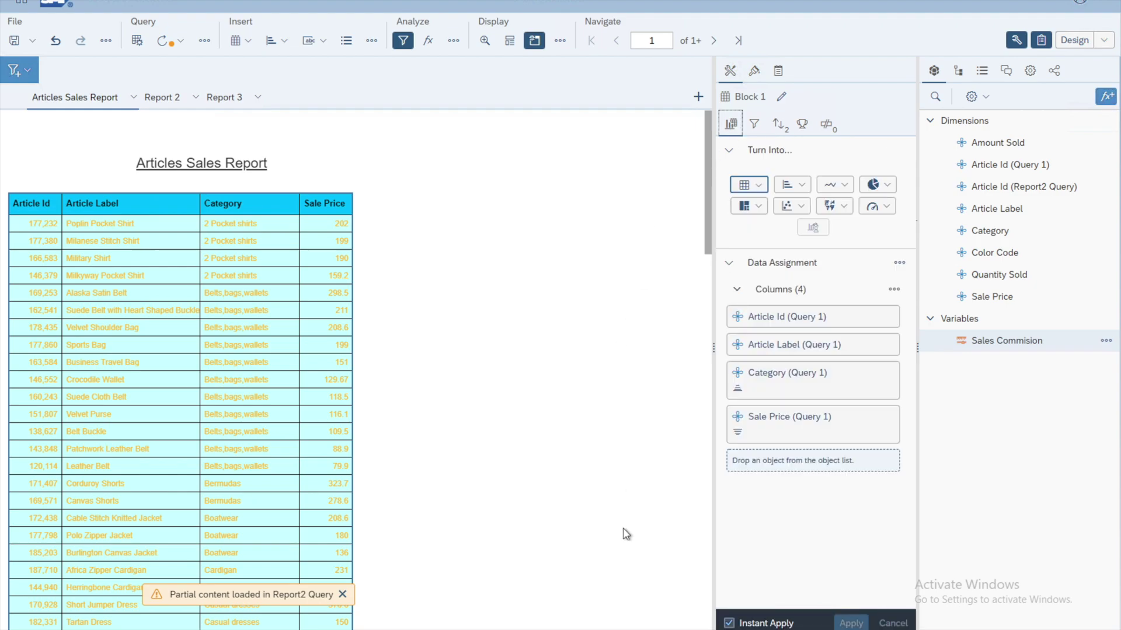
click(1006, 345)
click(1006, 347)
drag(1006, 348, 625, 433)
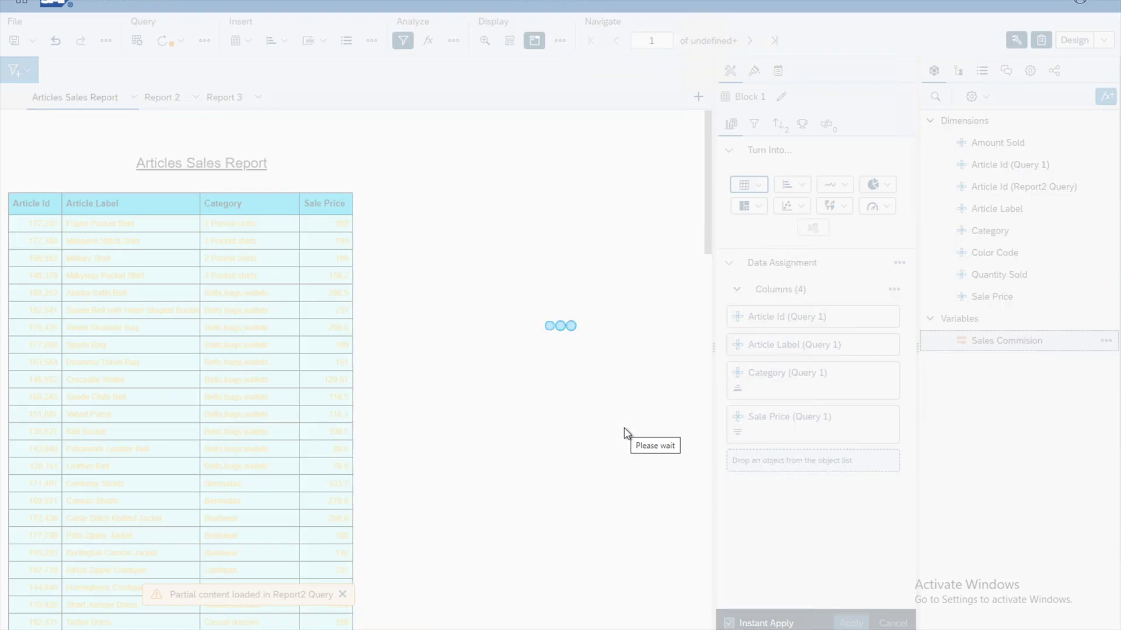
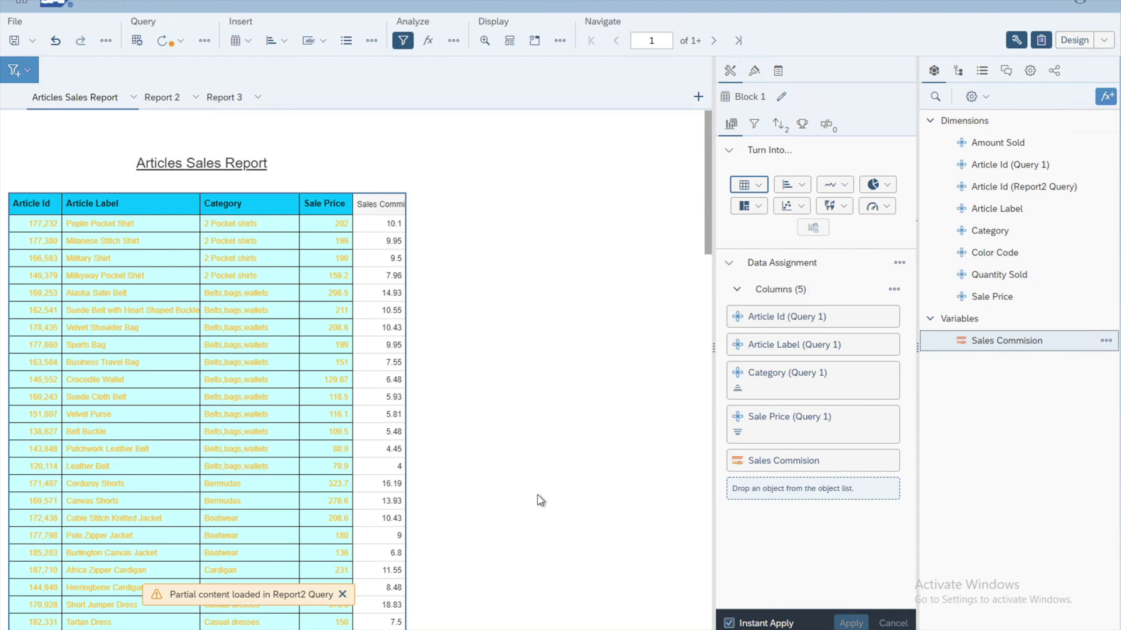
mouse_move(806, 472)
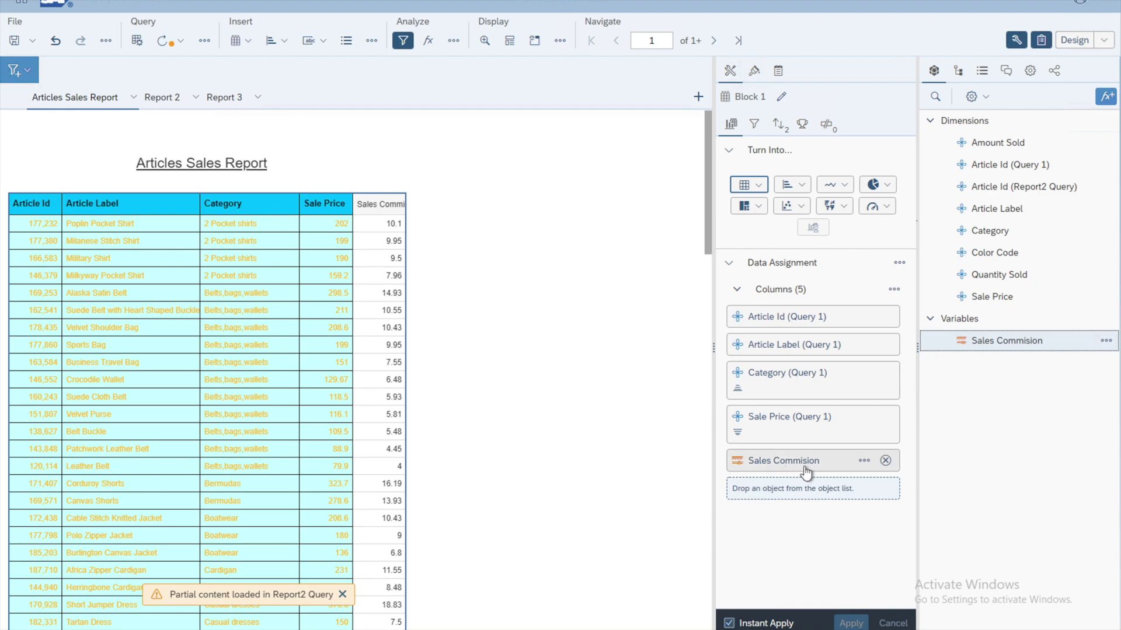
click(885, 461)
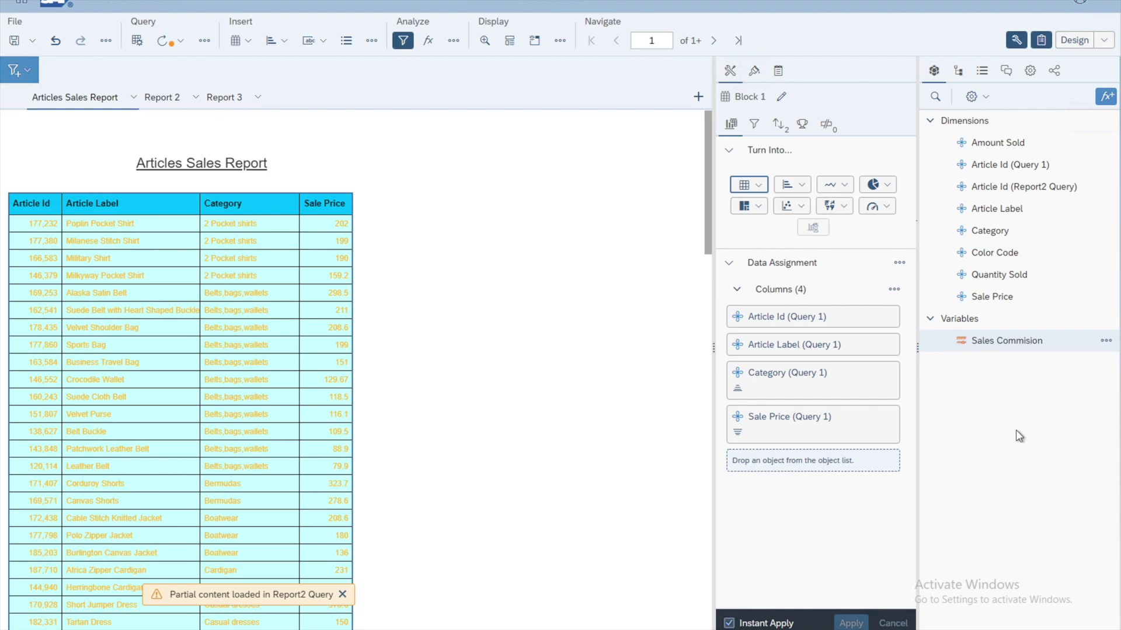
Insert the Sales Commision variable directly into the articles table as a new column after Sale Price
click(1005, 345)
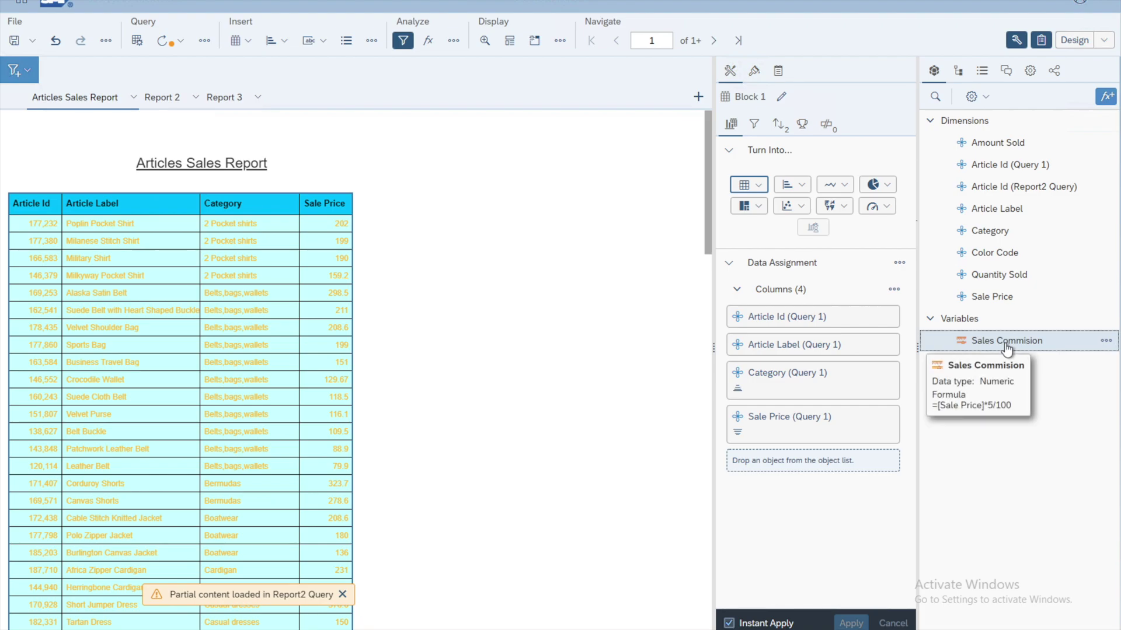
drag(1005, 346, 368, 214)
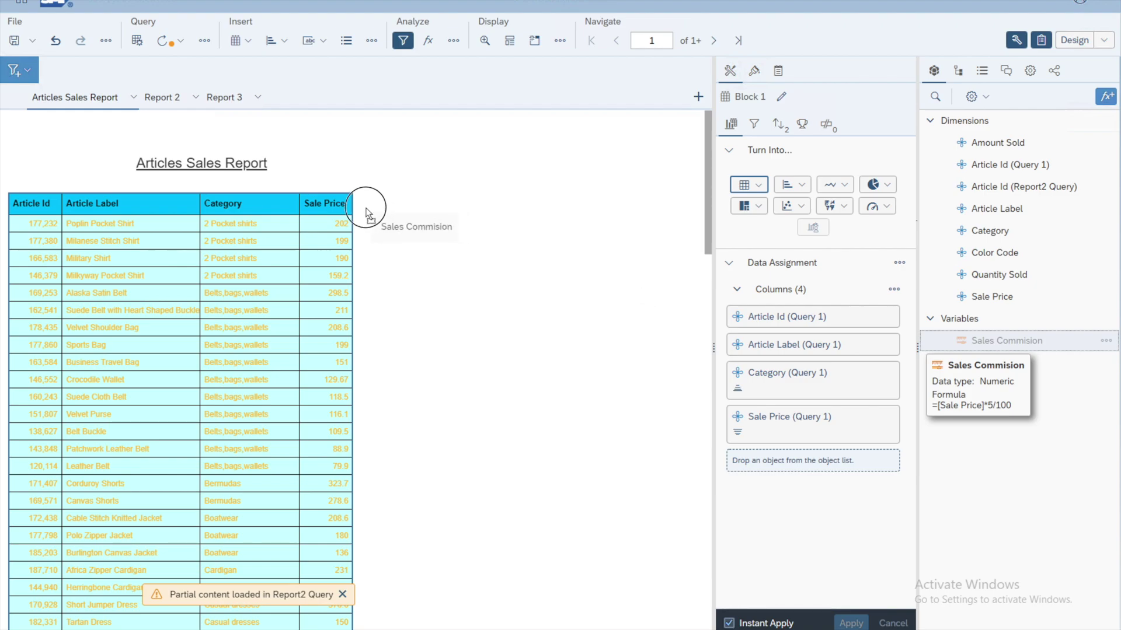
drag(368, 213, 350, 207)
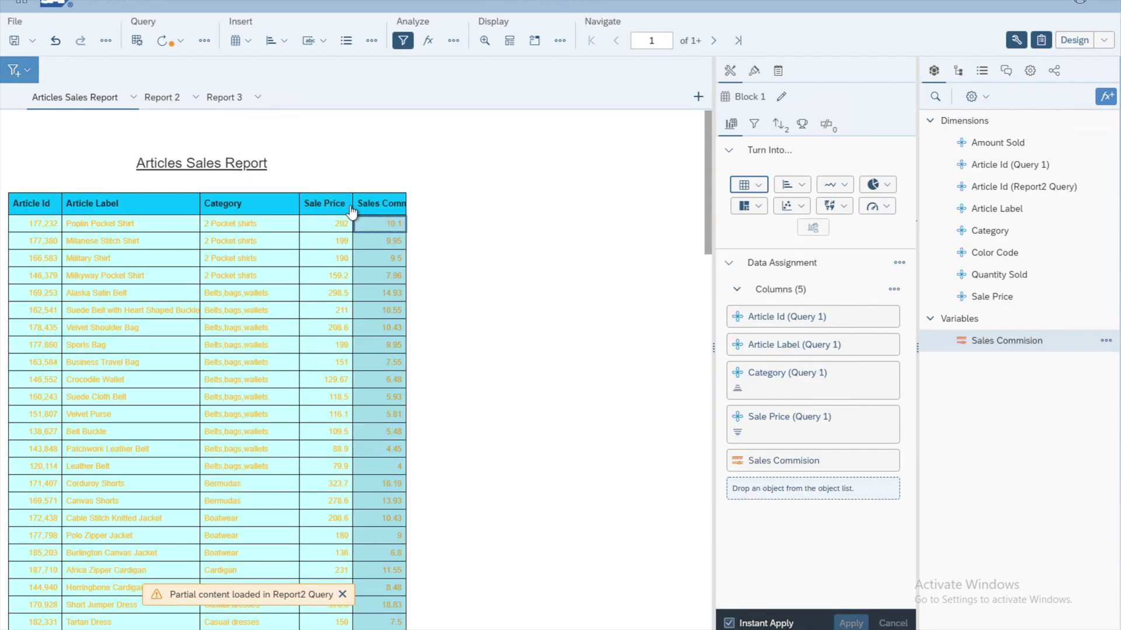
click(523, 208)
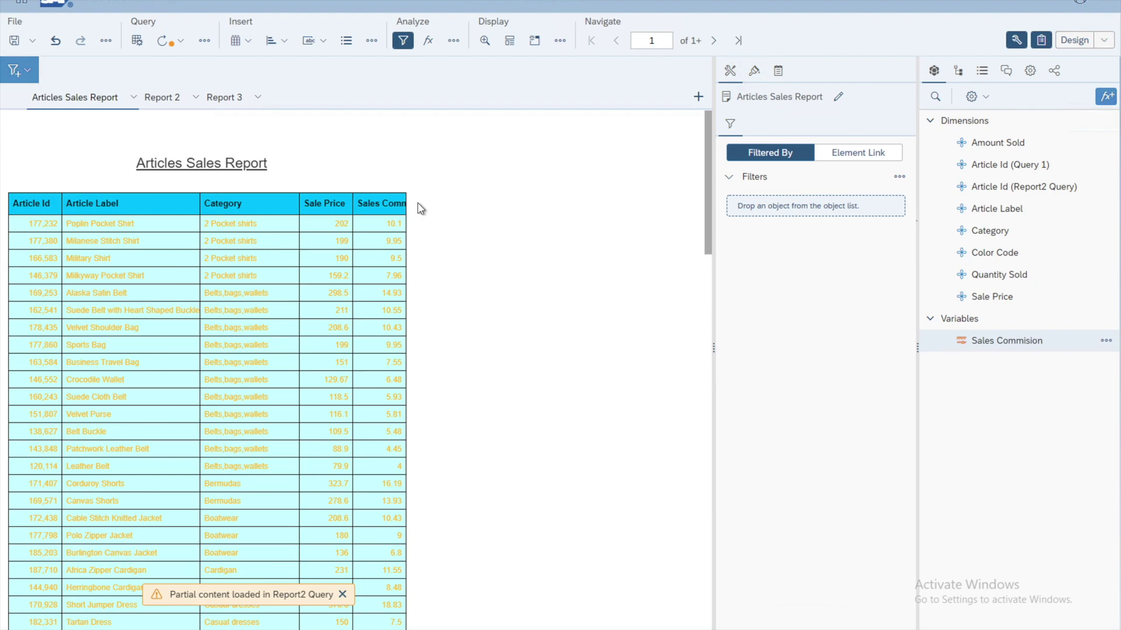
Widen the Sales Commision column of the articles table so its full header fits
click(387, 204)
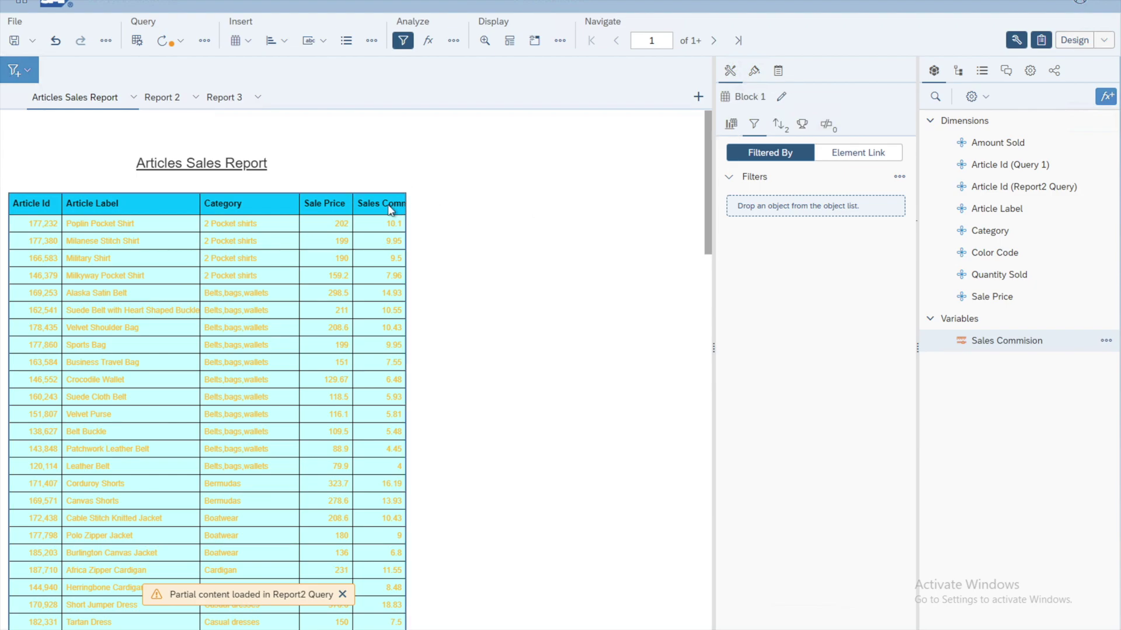
click(388, 204)
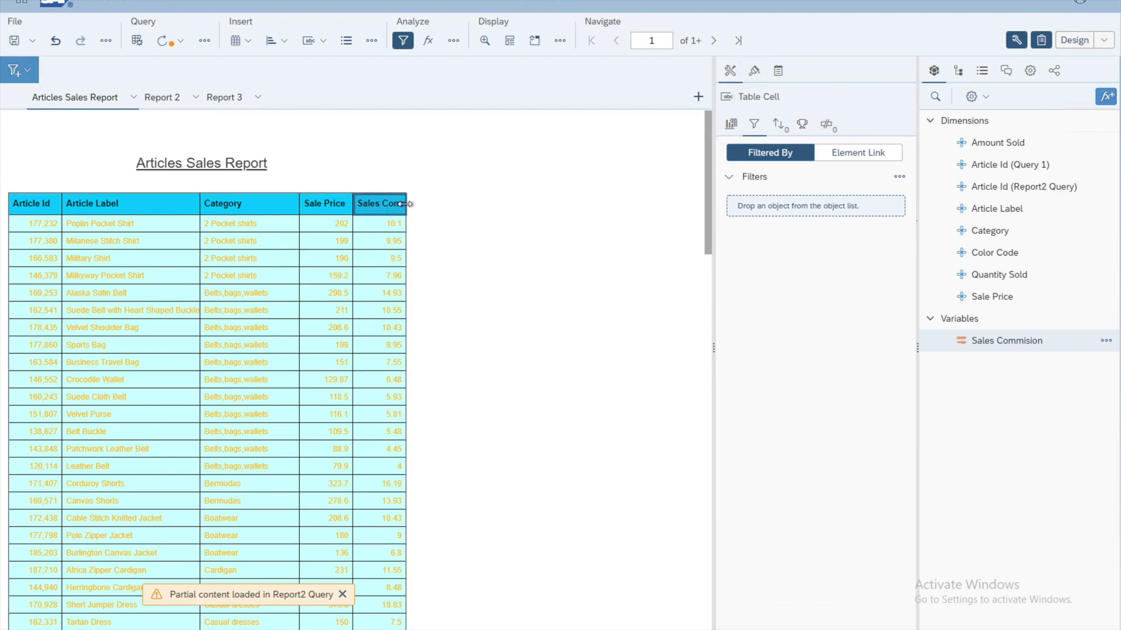
drag(405, 204, 446, 205)
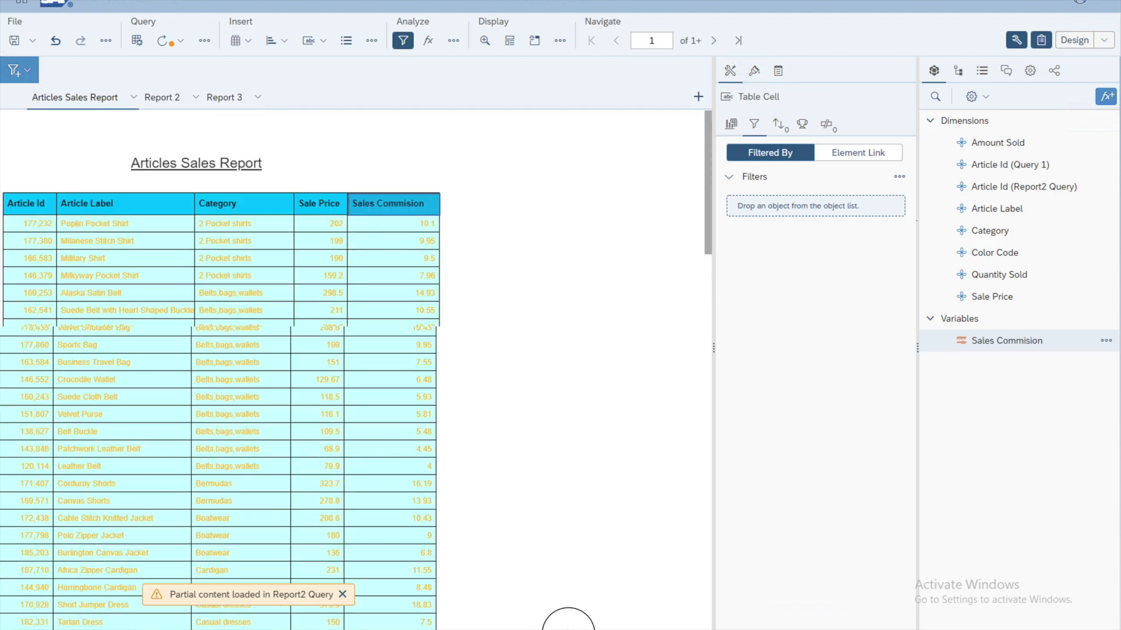
click(528, 212)
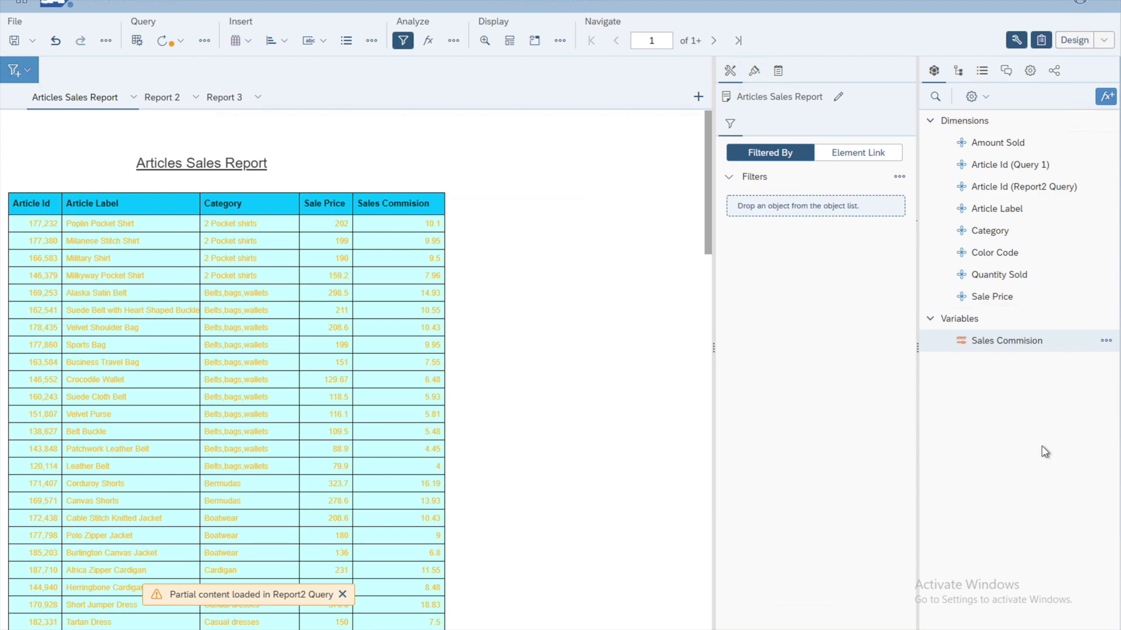
click(1106, 342)
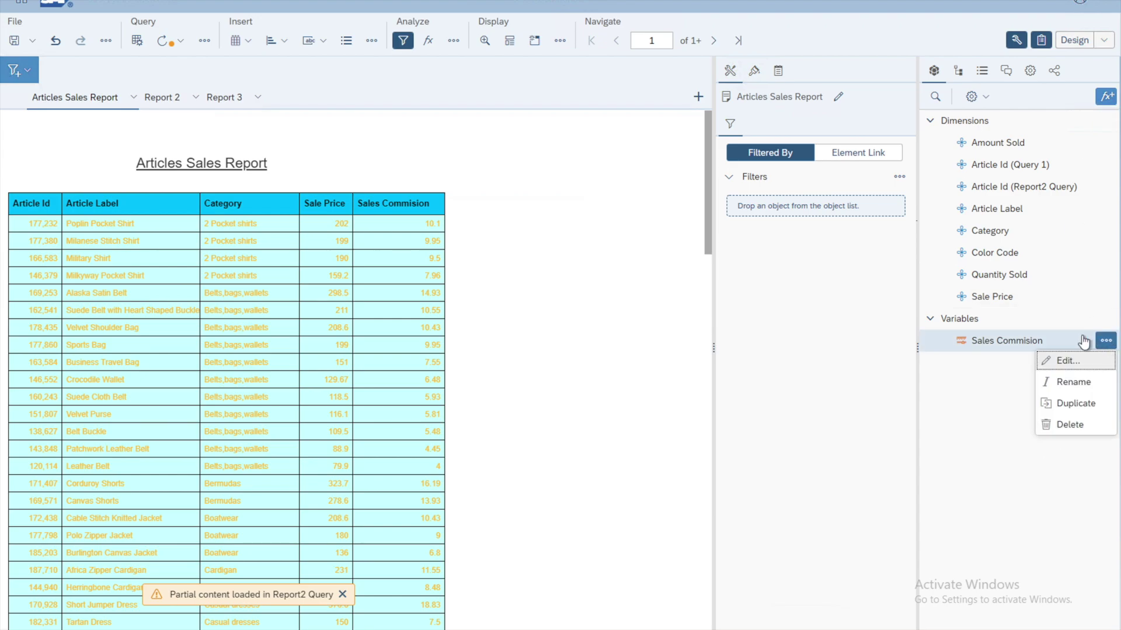
mouse_move(1000, 346)
click(971, 420)
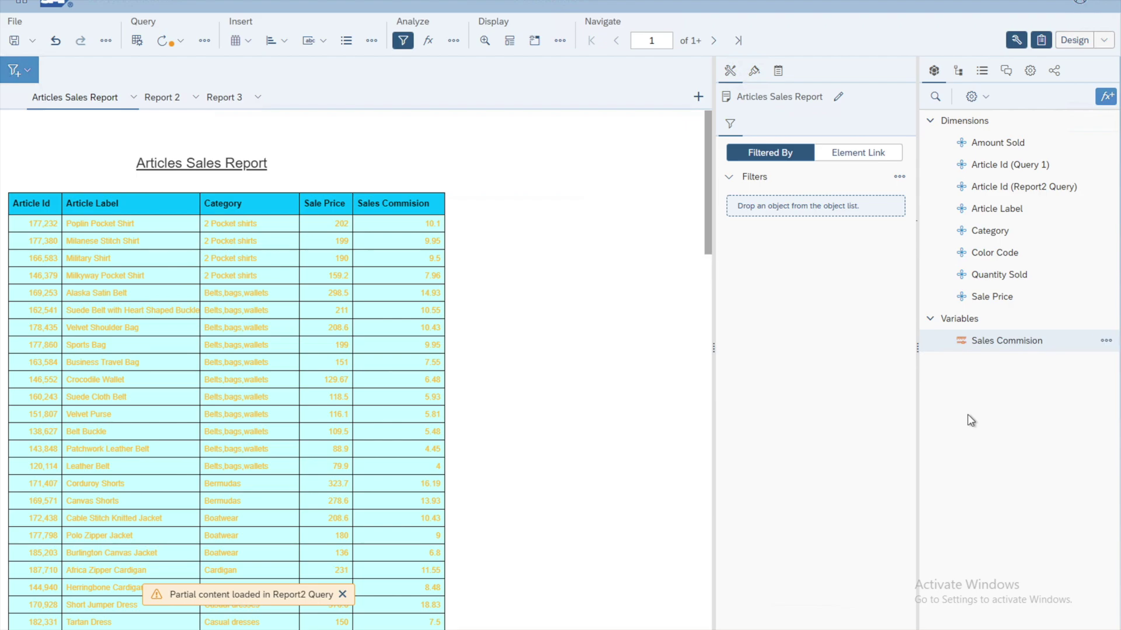
Start another new variable named "New Var" and set its qualification to Measure
click(1107, 98)
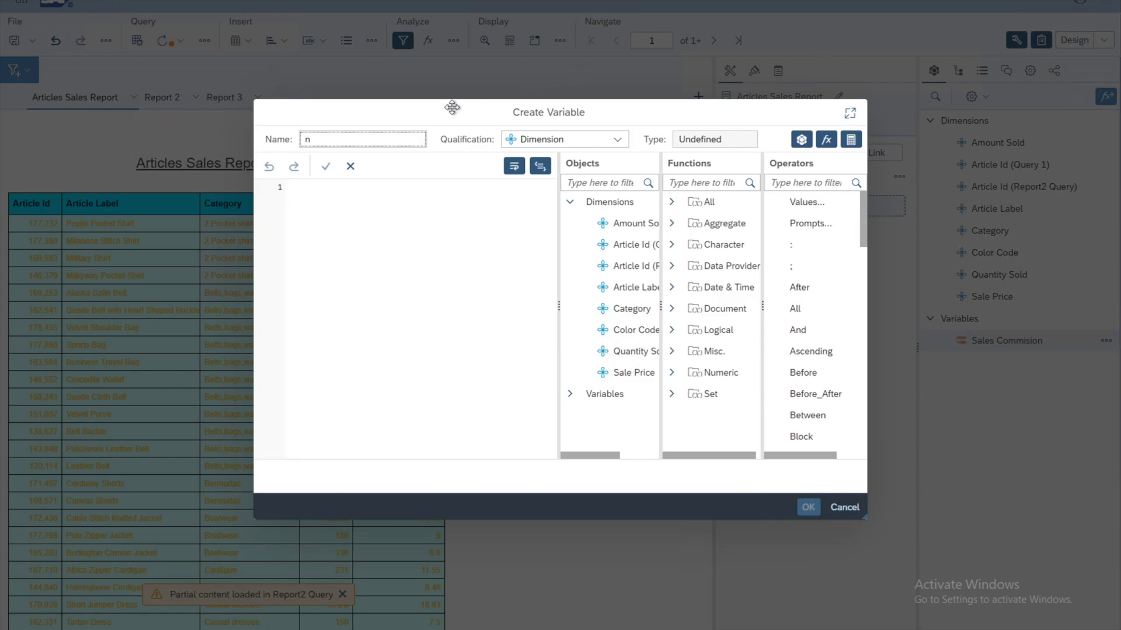
text(New Var)
click(565, 142)
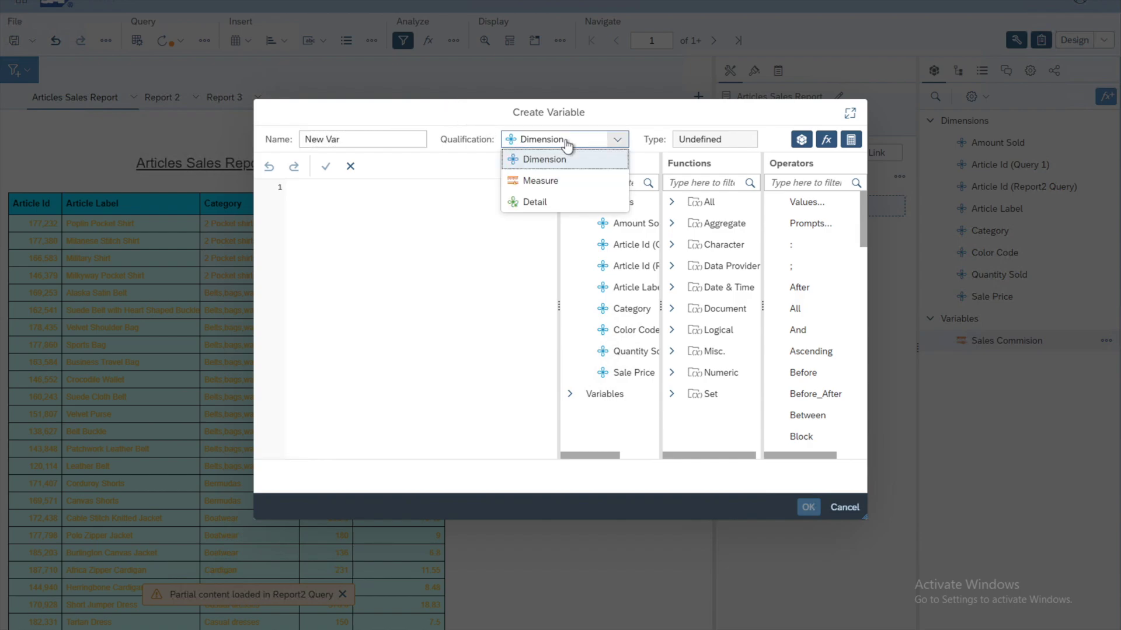
click(536, 182)
Insert the Length function from the Character functions into the formula of New Var
click(419, 238)
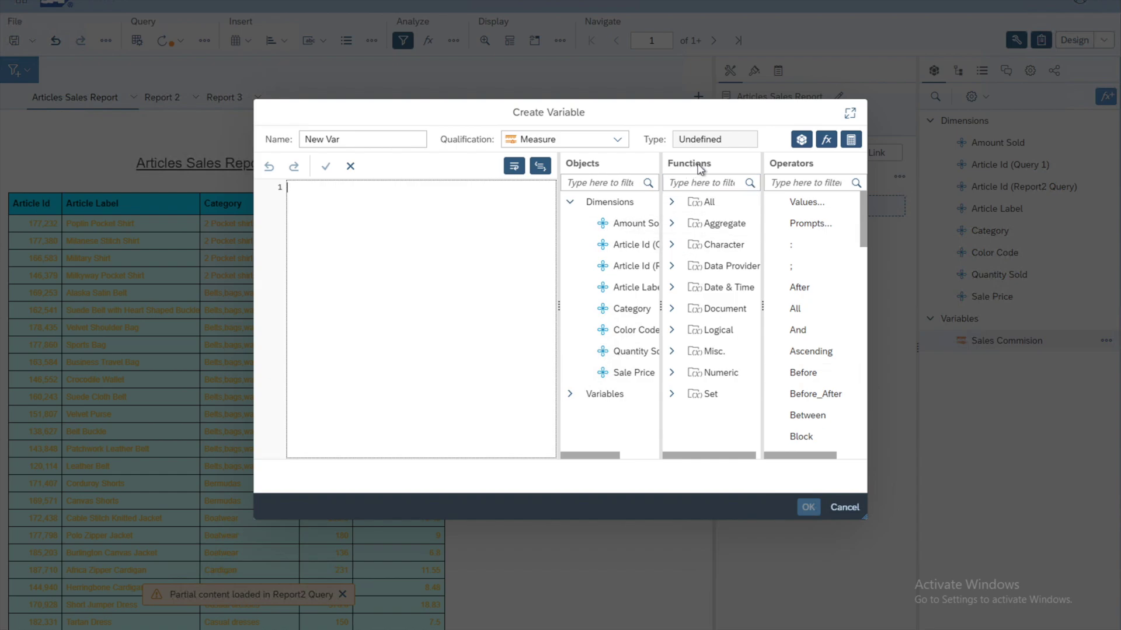
drag(683, 114, 872, 12)
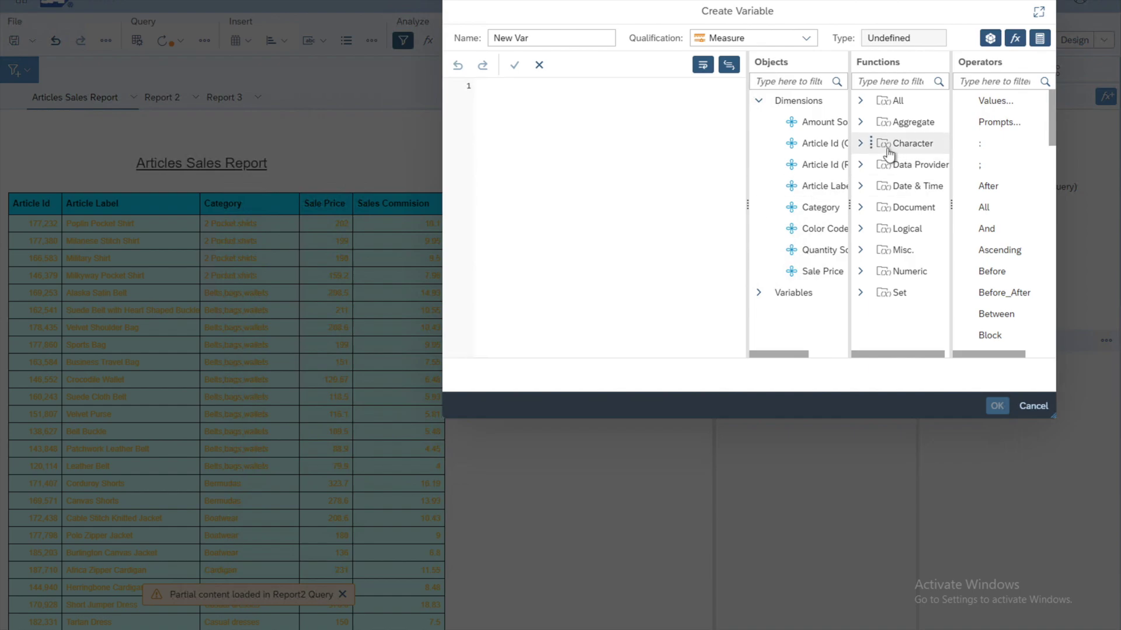
click(860, 145)
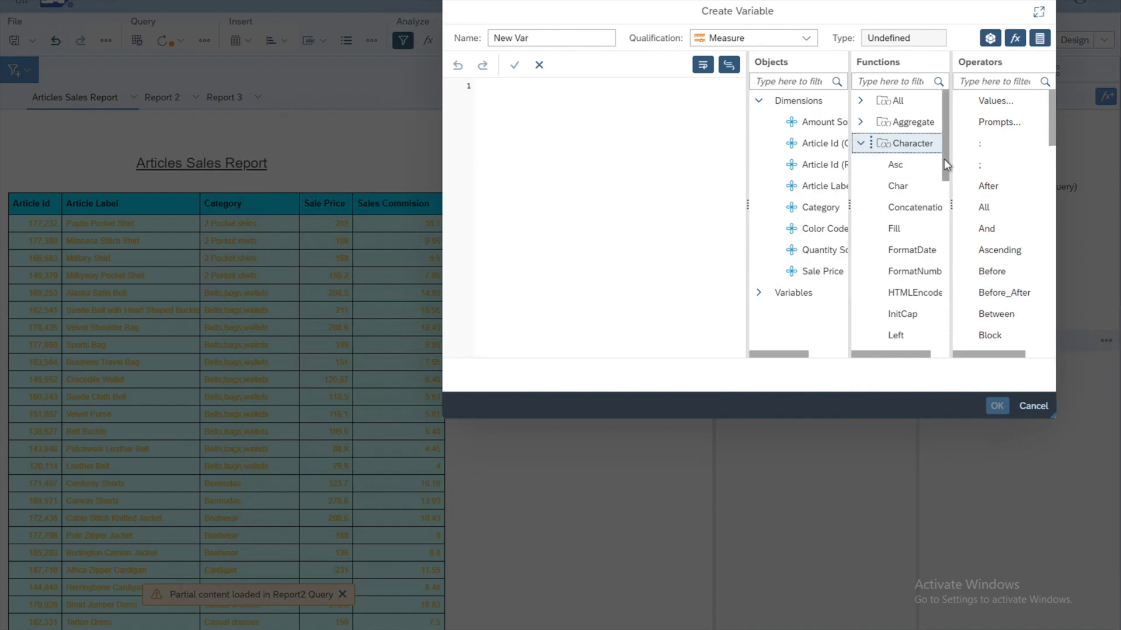
drag(944, 161, 946, 287)
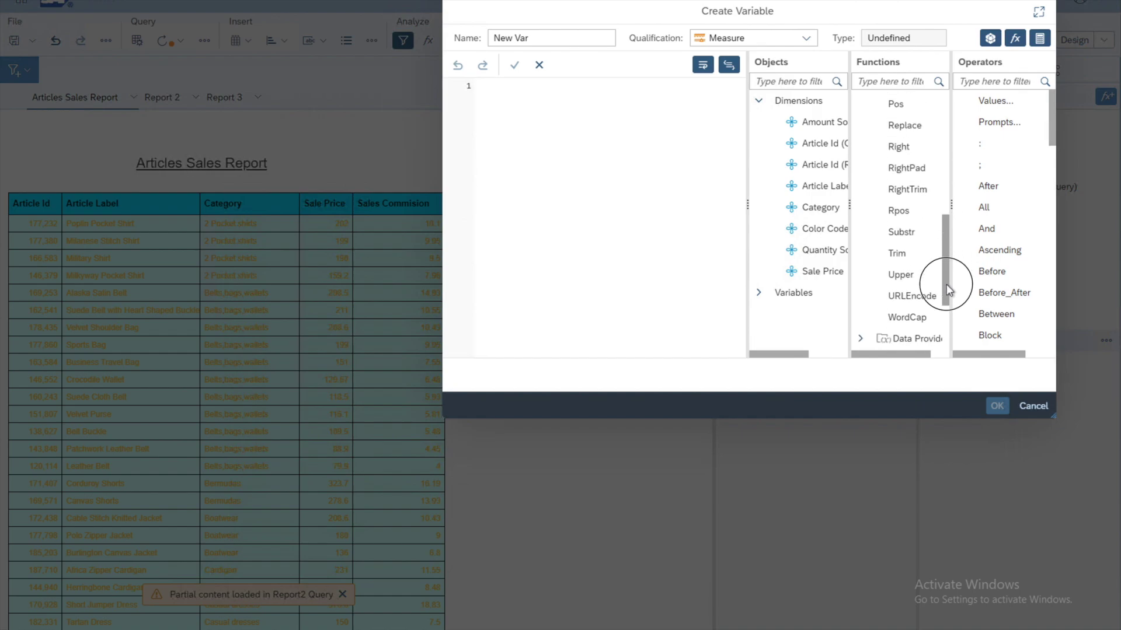
drag(946, 276, 945, 253)
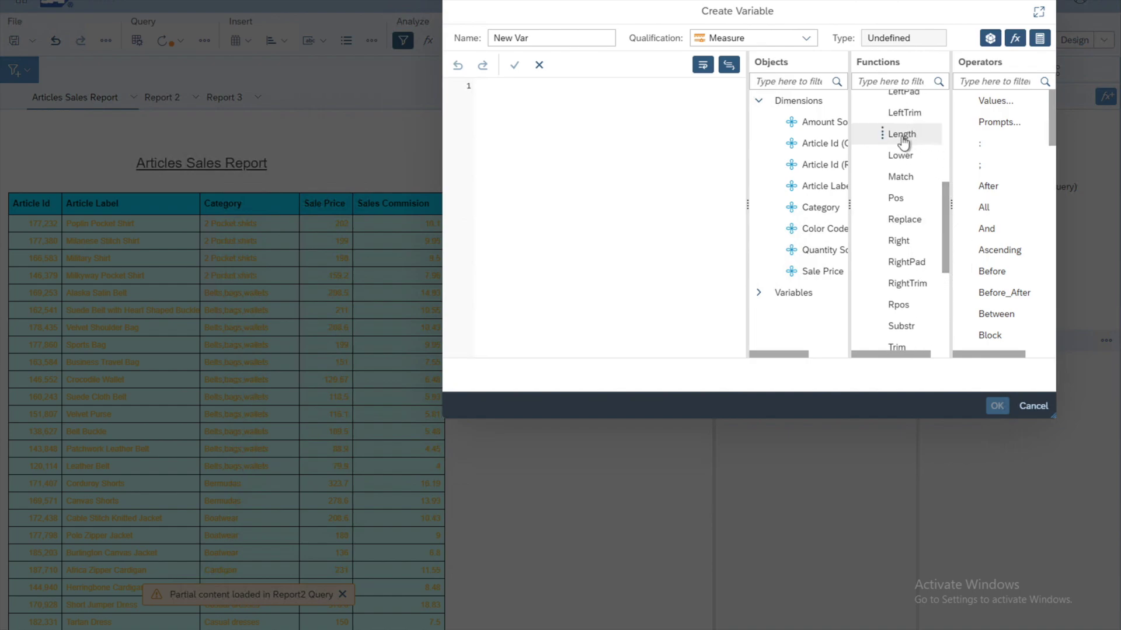
mouse_move(903, 141)
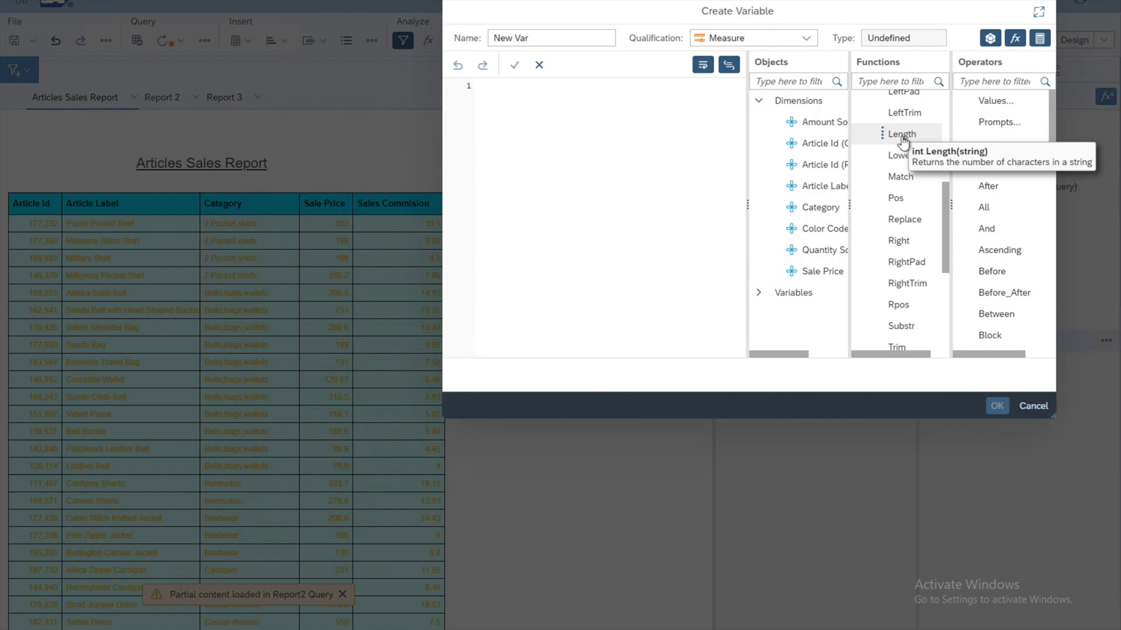
double_click(902, 135)
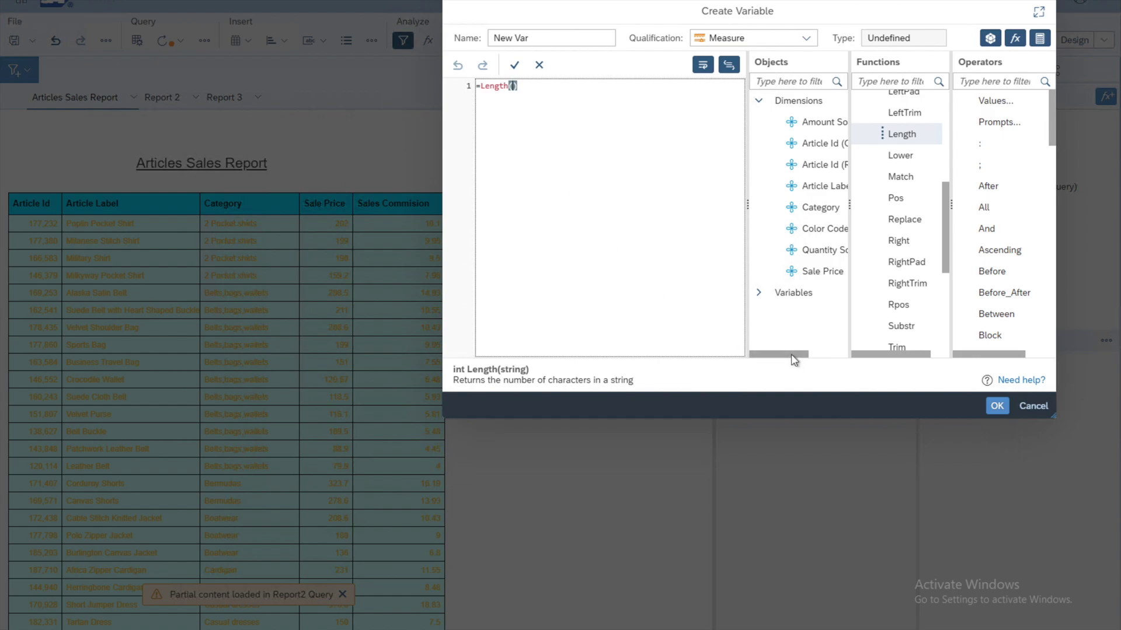
Use Article Label as the argument of the Length function and save the variable under the name "Length"
mouse_move(794, 360)
mouse_down()
mouse_move(819, 360)
mouse_move(810, 357)
mouse_up()
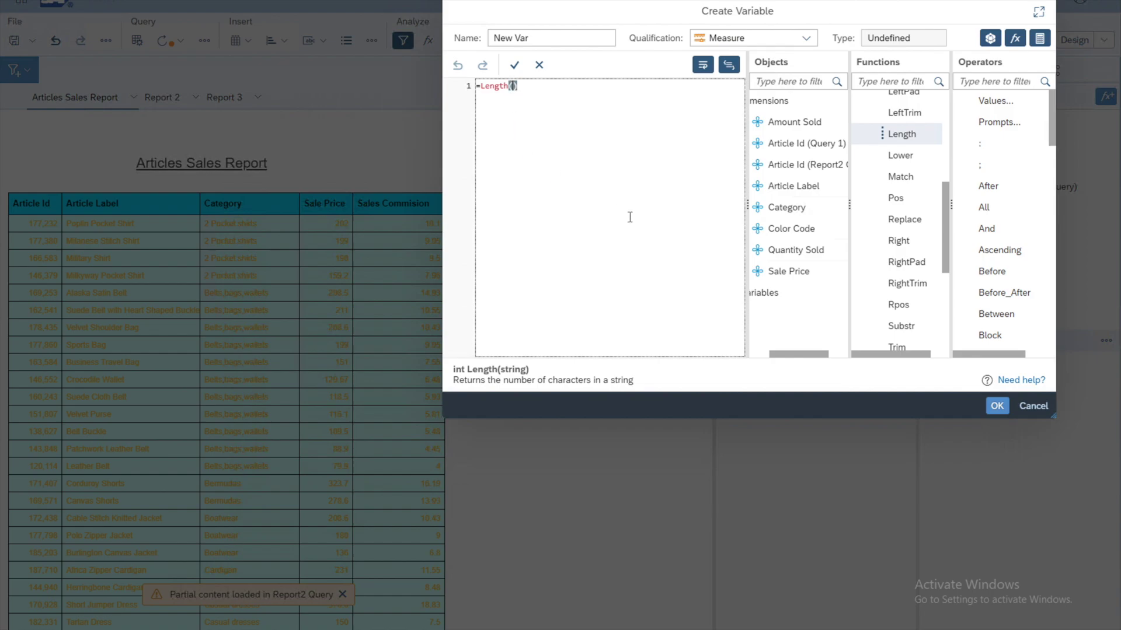
double_click(803, 190)
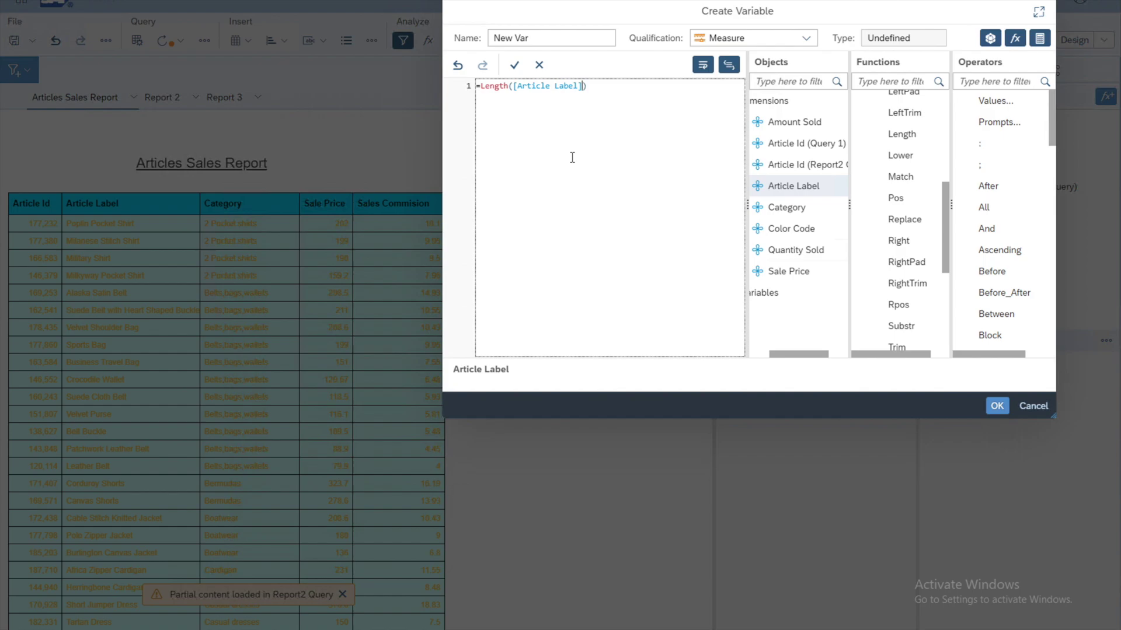
click(557, 37)
key(BackSpace)
key(BackSpace)
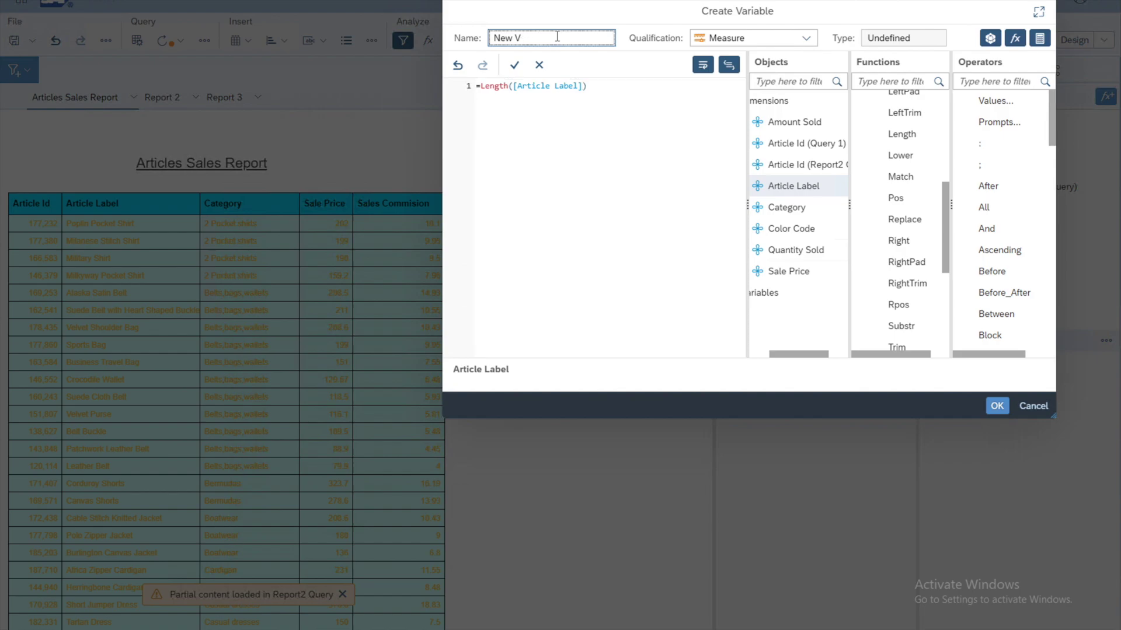
key(BackSpace)
key(BackSpace)
key(BackSpace)
key(BackSpace)
key(BackSpace)
text(Length)
click(603, 145)
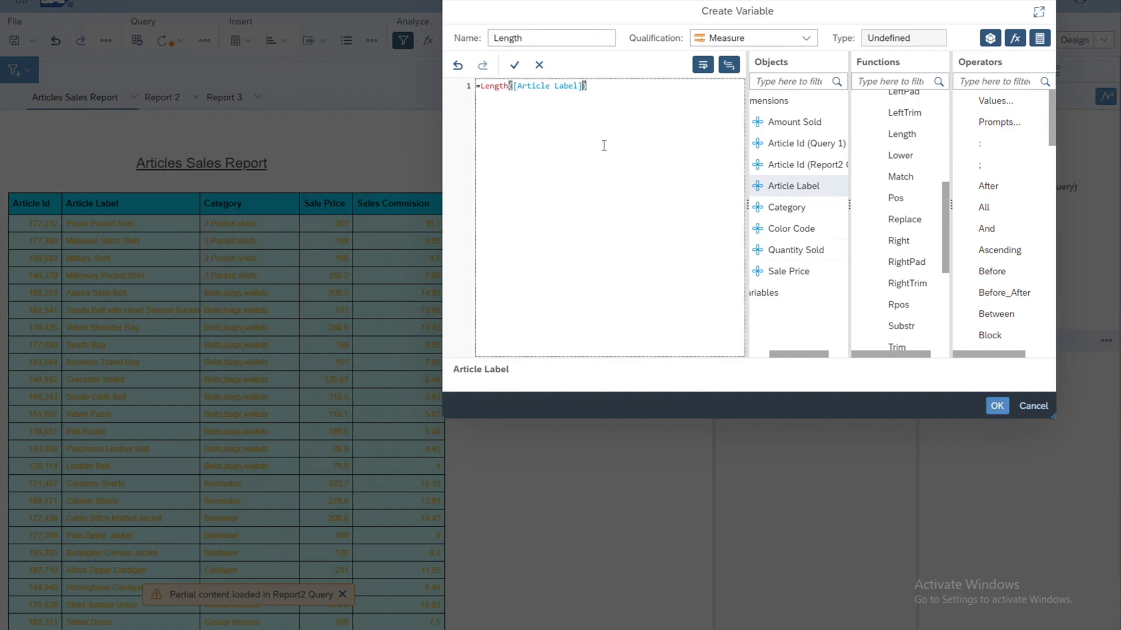
click(996, 406)
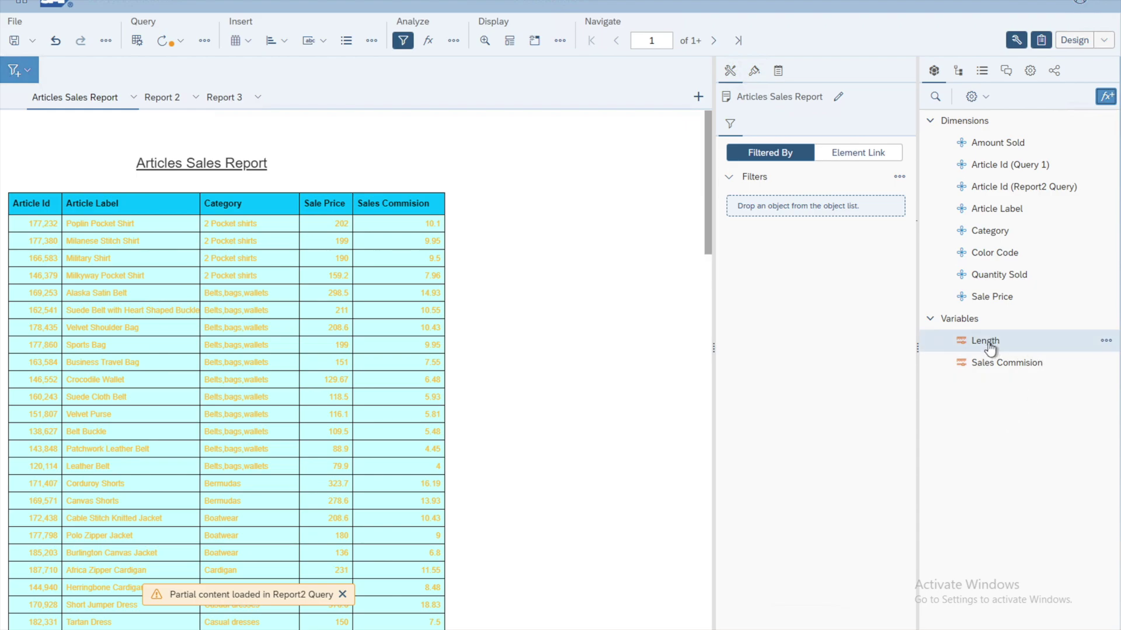
Insert the Length variable into the articles table as a new column after Sales Commision
mouse_move(990, 347)
drag(1002, 349, 445, 208)
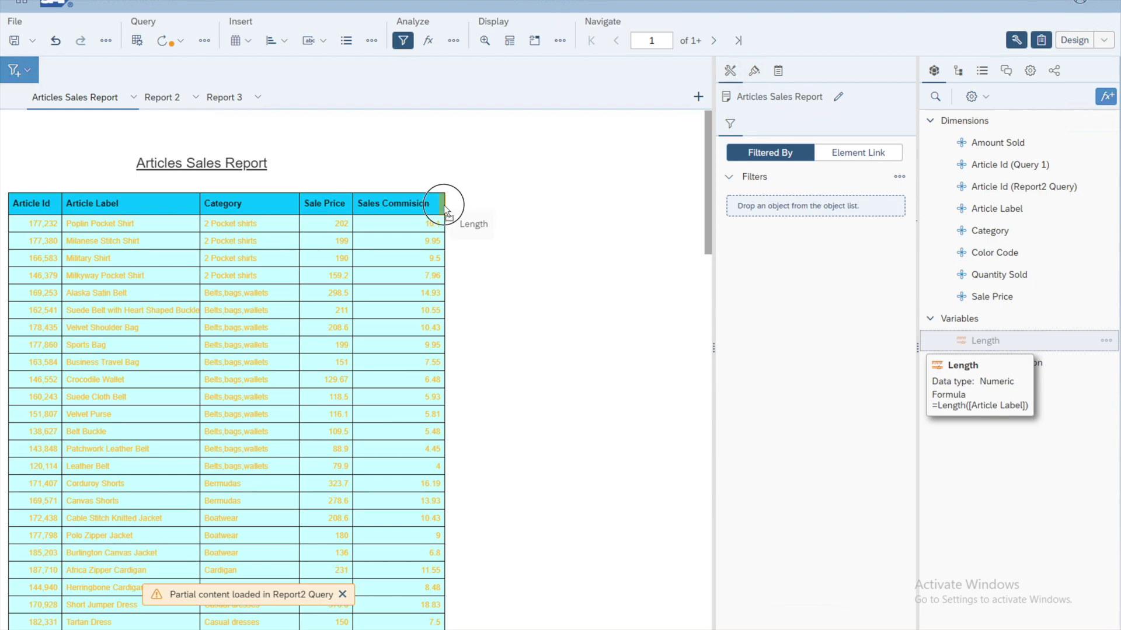
drag(445, 209, 445, 208)
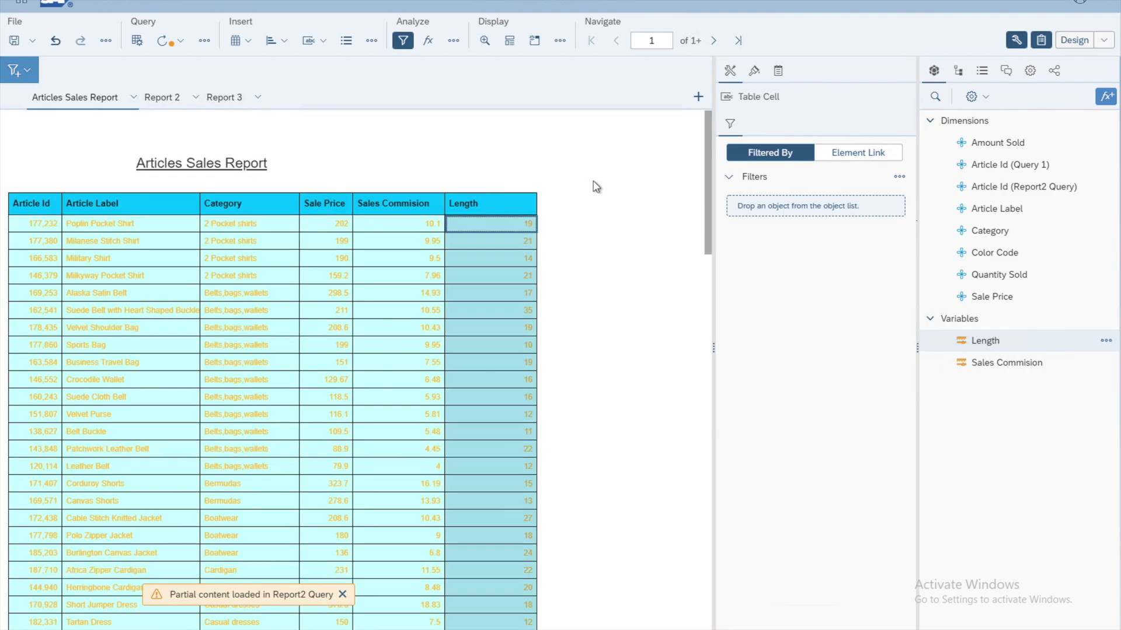
click(623, 272)
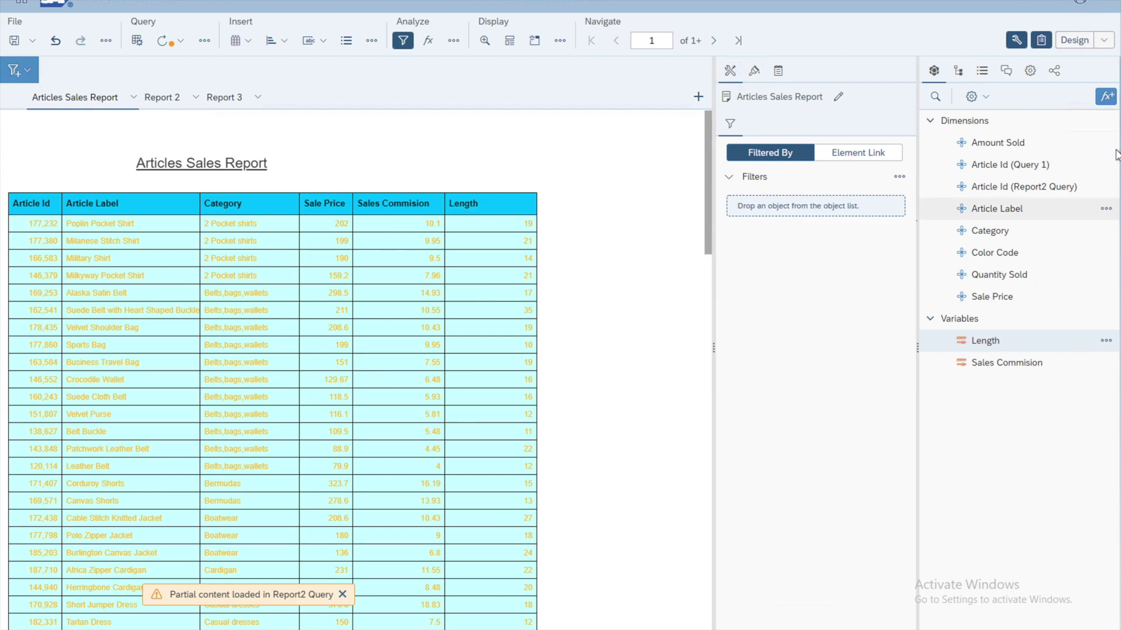
Examine the Numeric functions available for a new variable's formula, and close the variable editor without creating one
click(1107, 99)
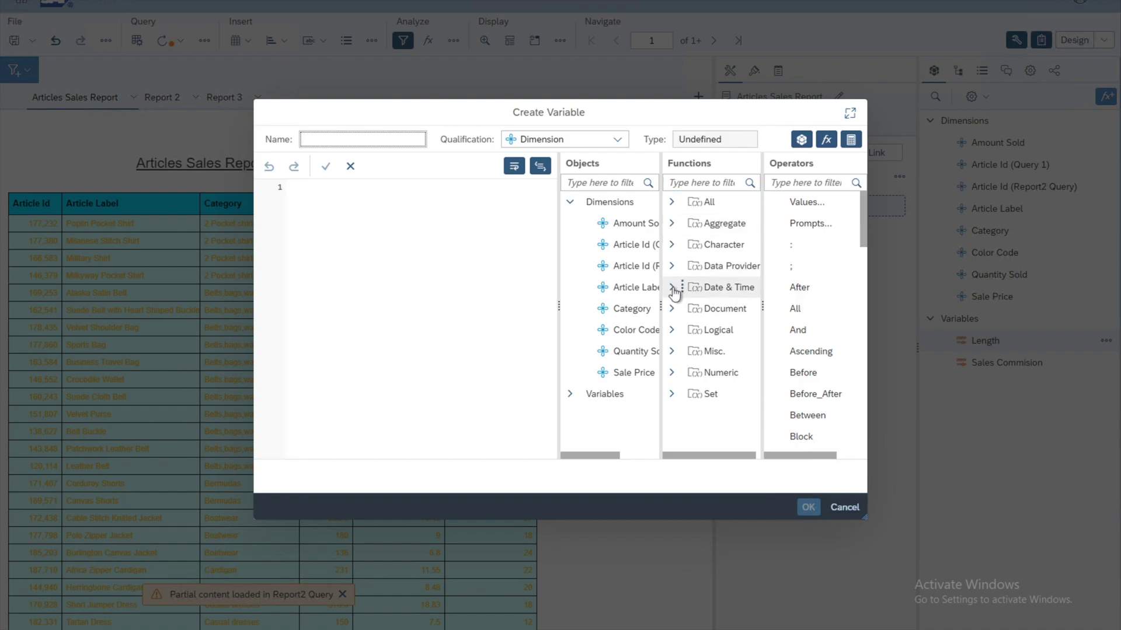
click(672, 375)
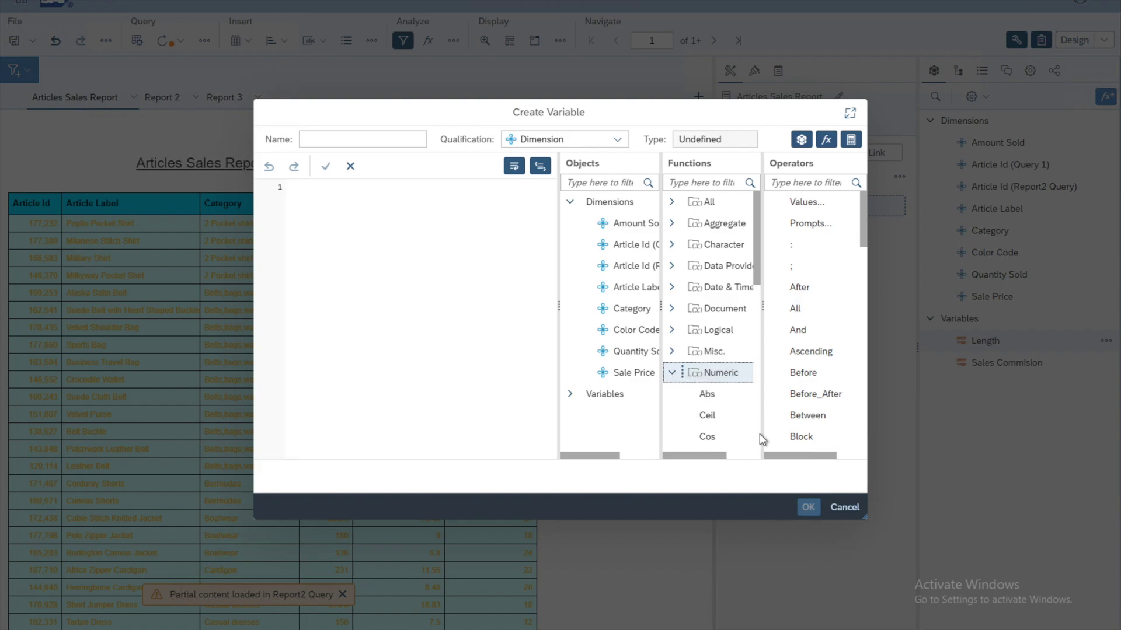
scroll(762, 439, down, 8)
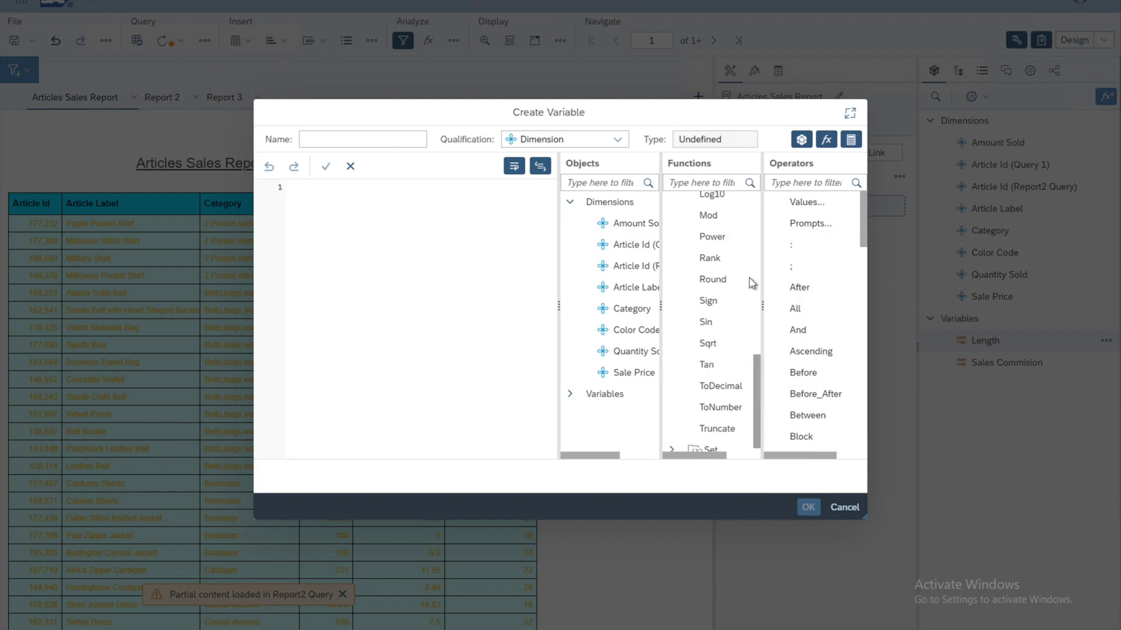
scroll(758, 239, up, 8)
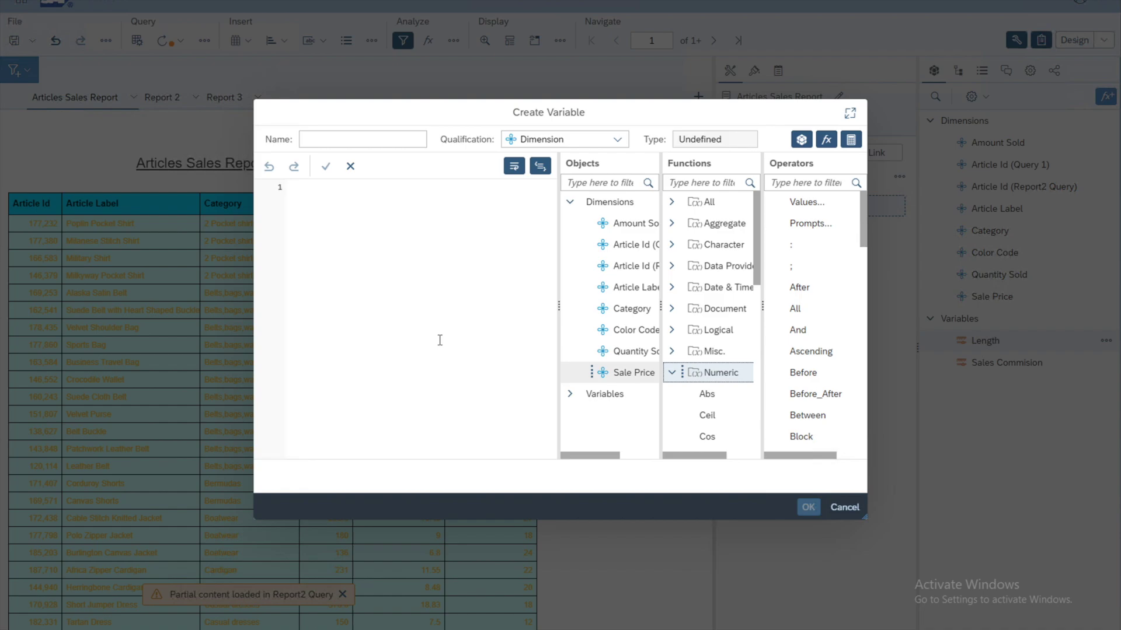
click(363, 228)
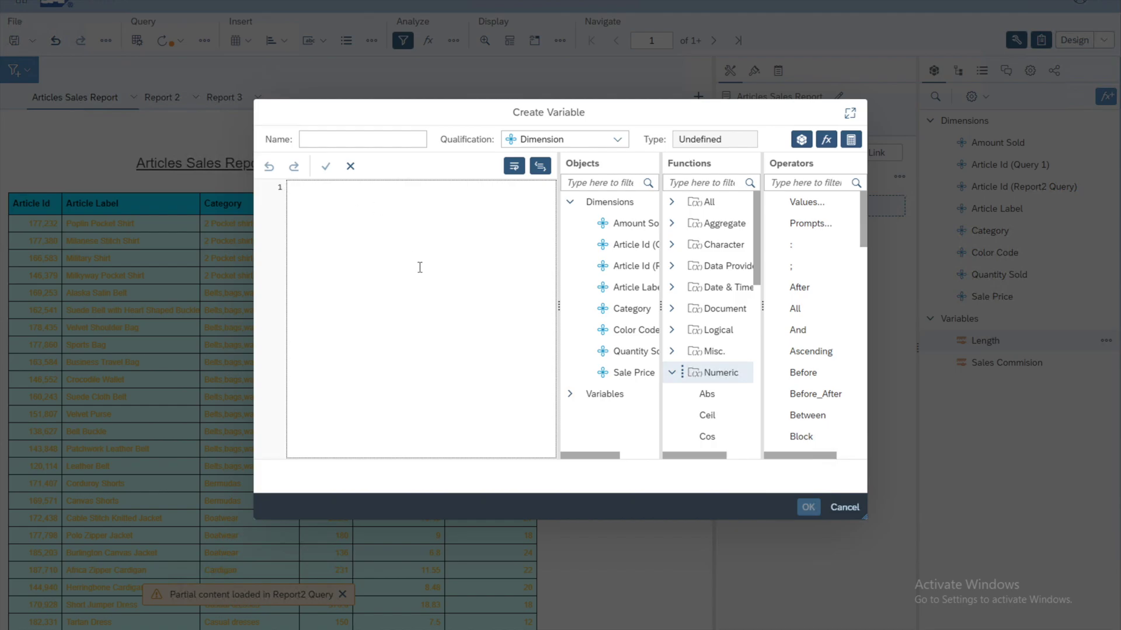
click(841, 509)
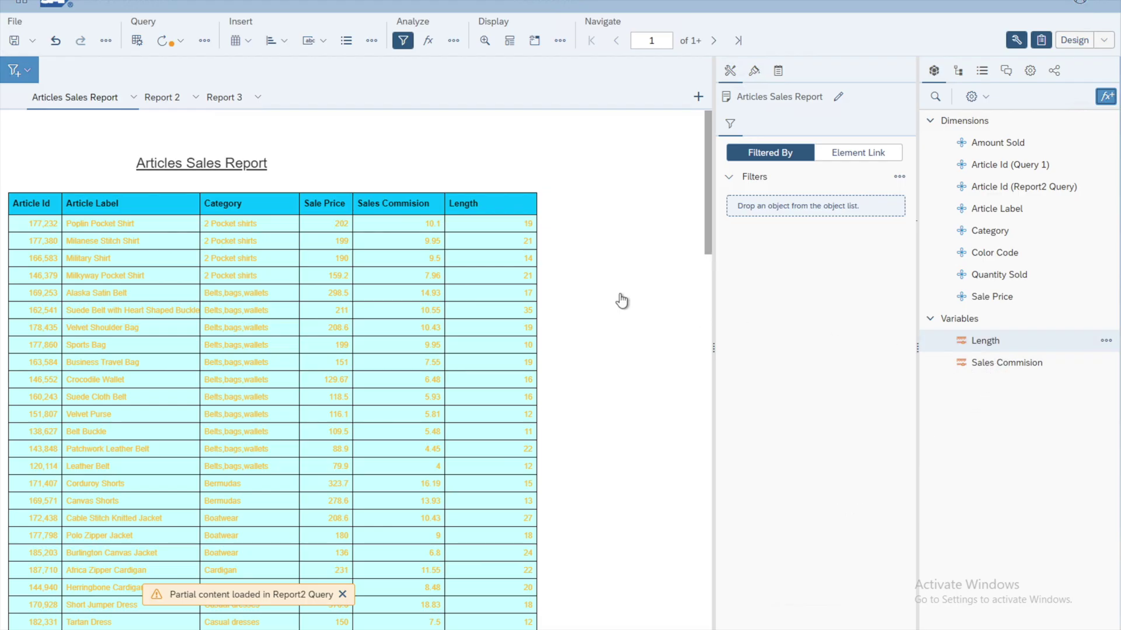